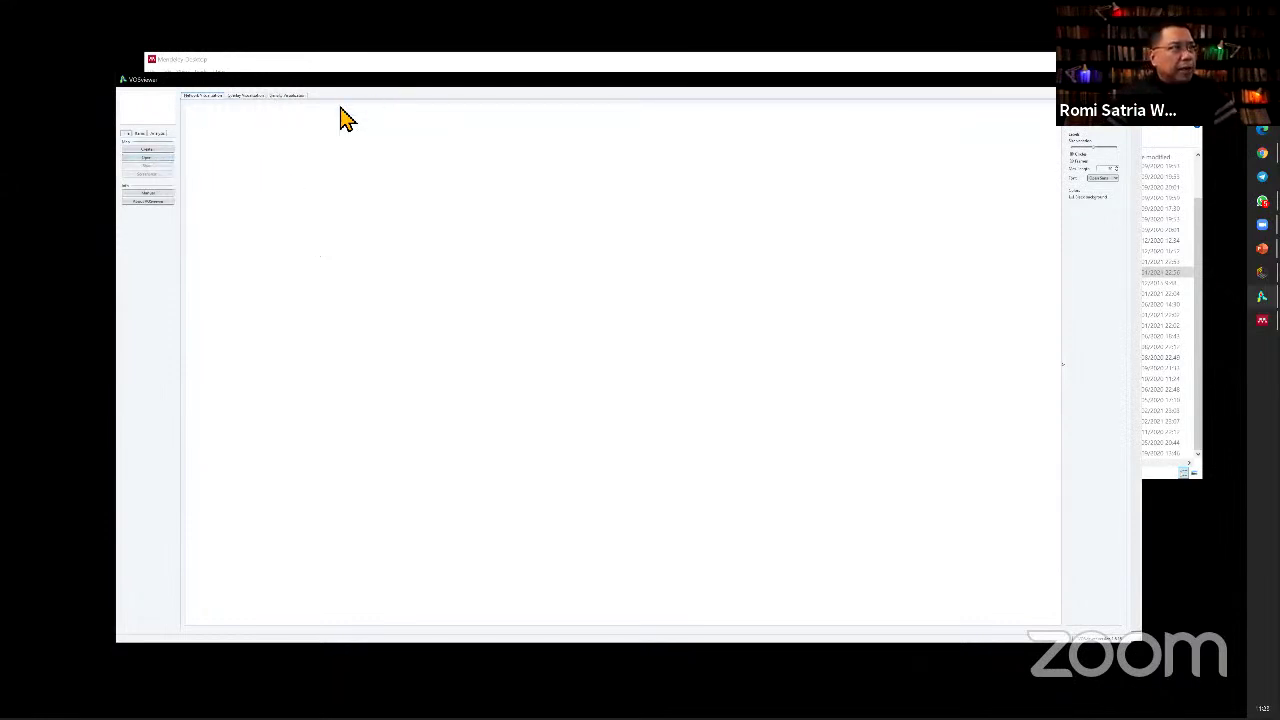
Start creating a map based on bibliographic data, with reference manager files as the data source
left_click(160, 150)
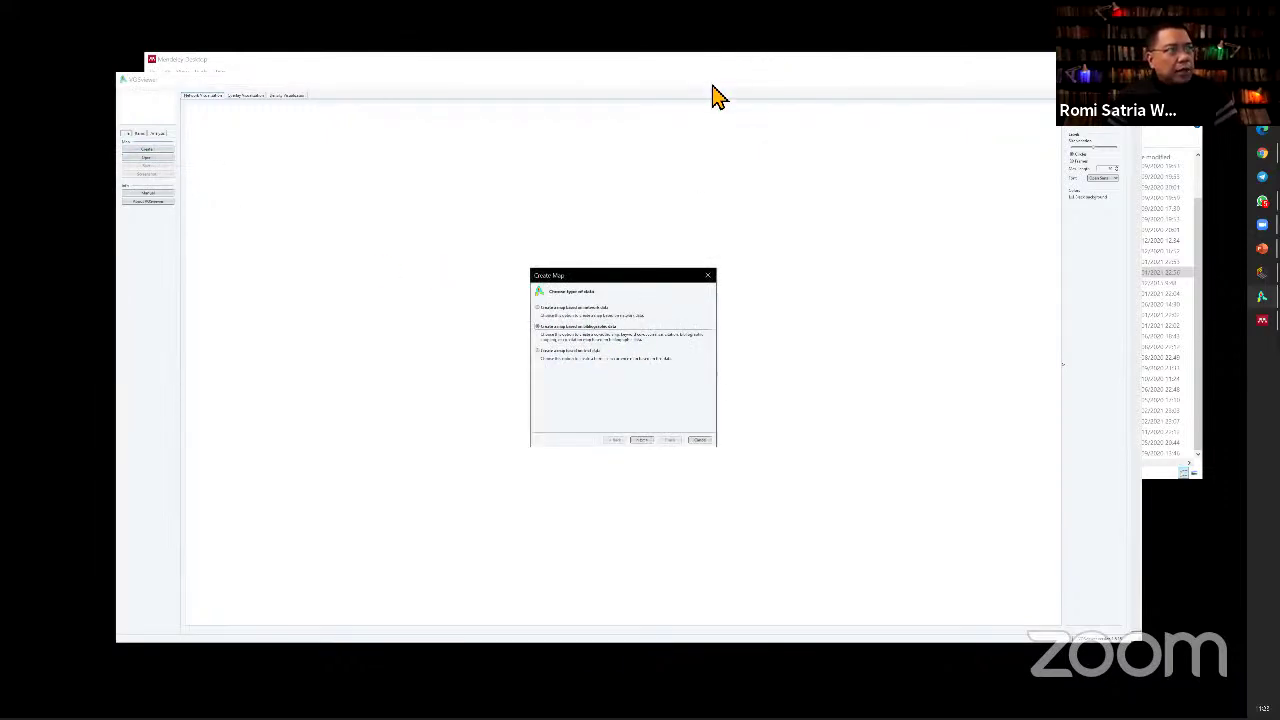
key("alt+Tab")
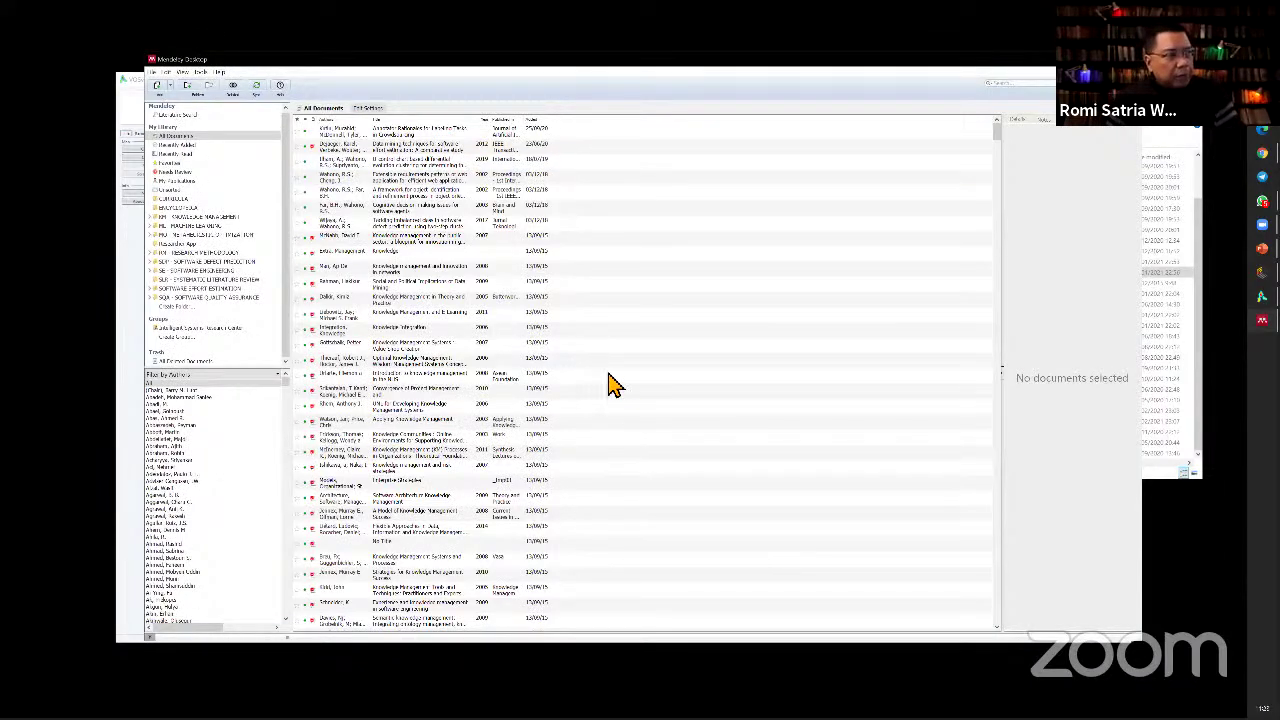
key("alt+Tab")
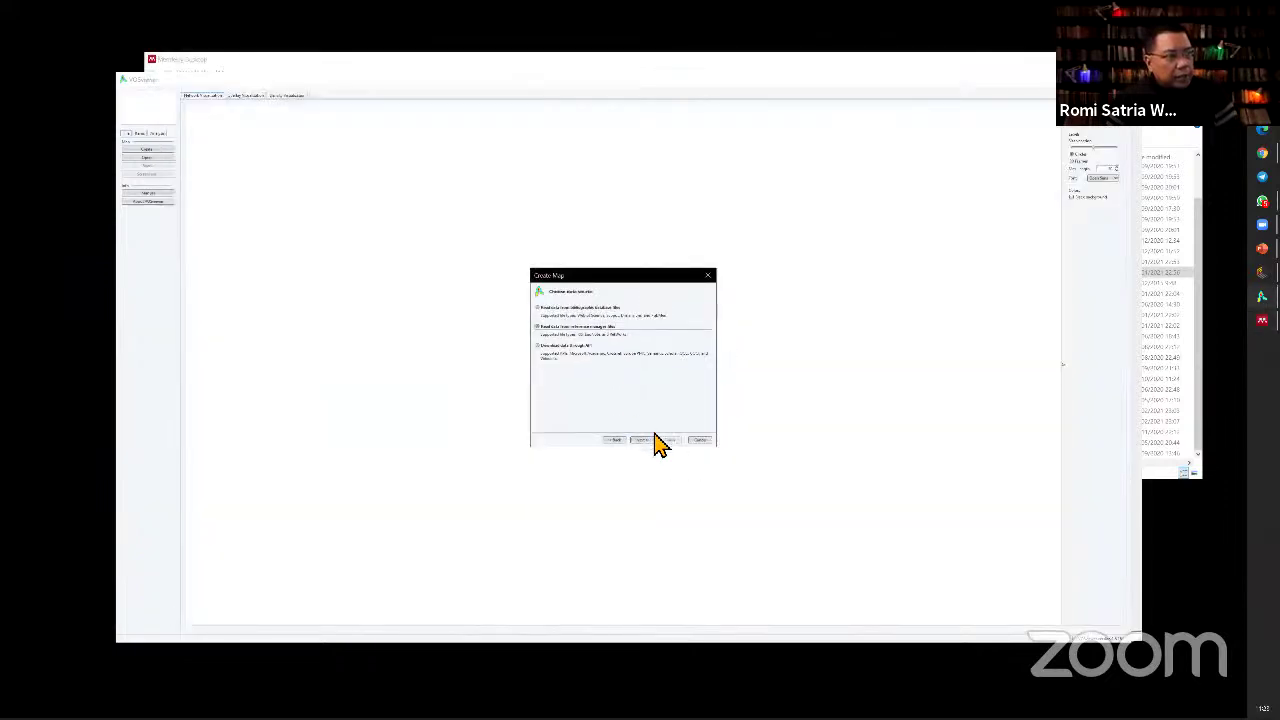
left_click(650, 440)
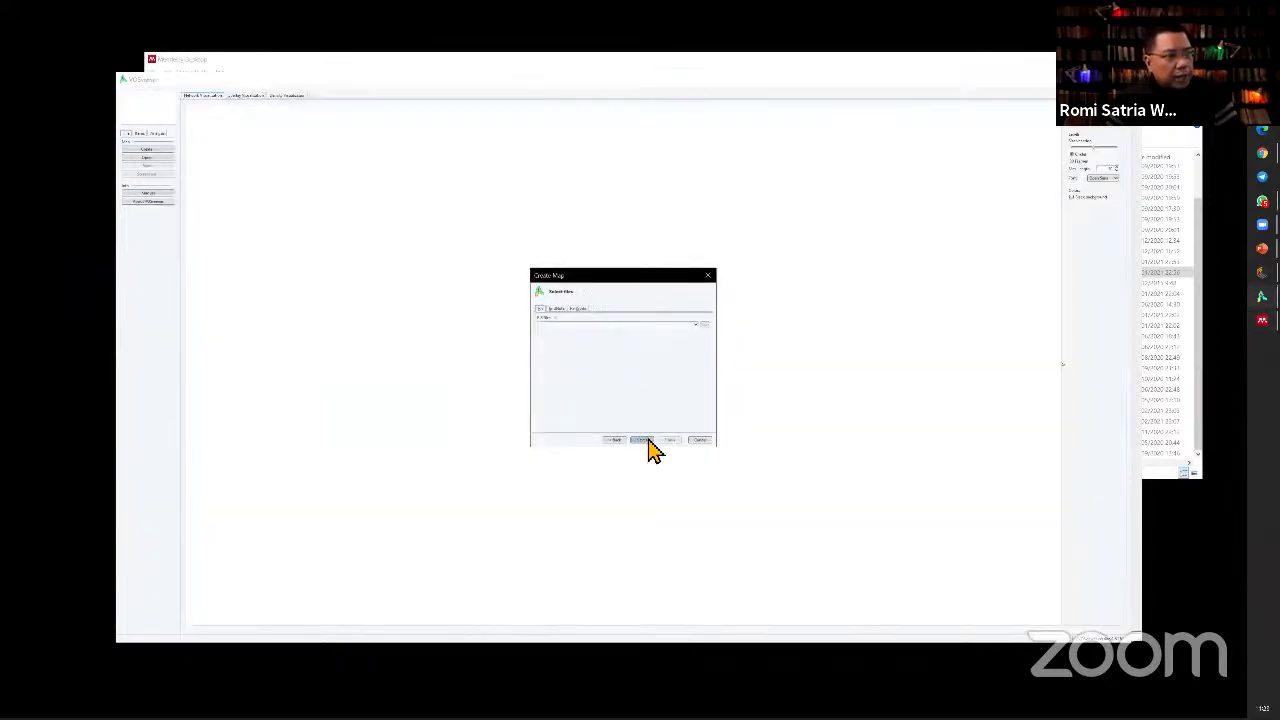
Browse for RIS files and open the folder that holds the exported reference libraries
left_click(704, 327)
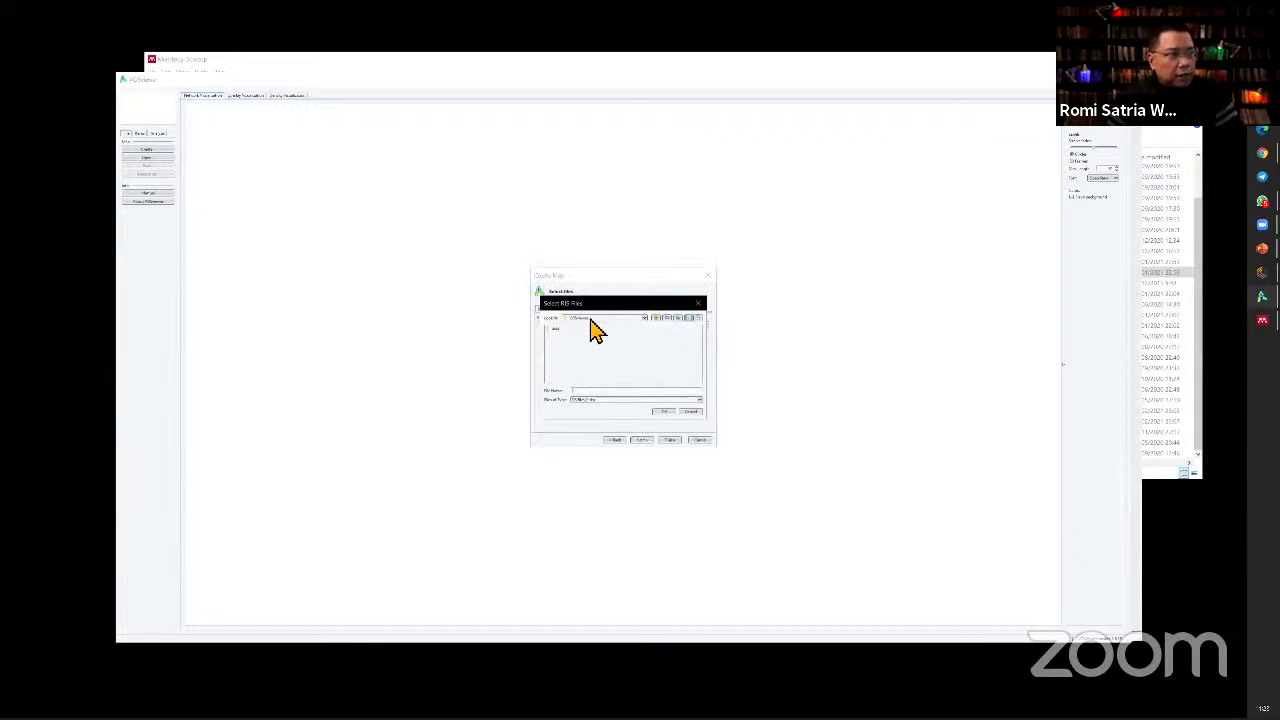
left_click(601, 318)
left_click(618, 336)
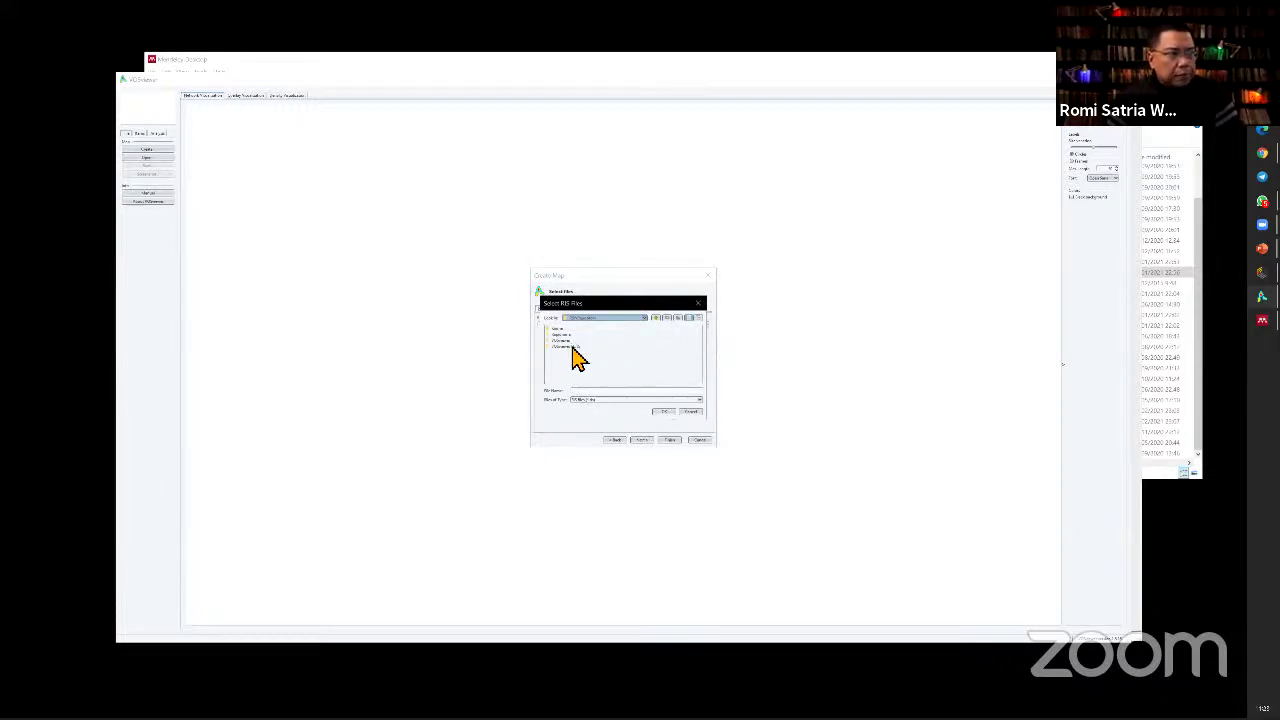
double_click(572, 347)
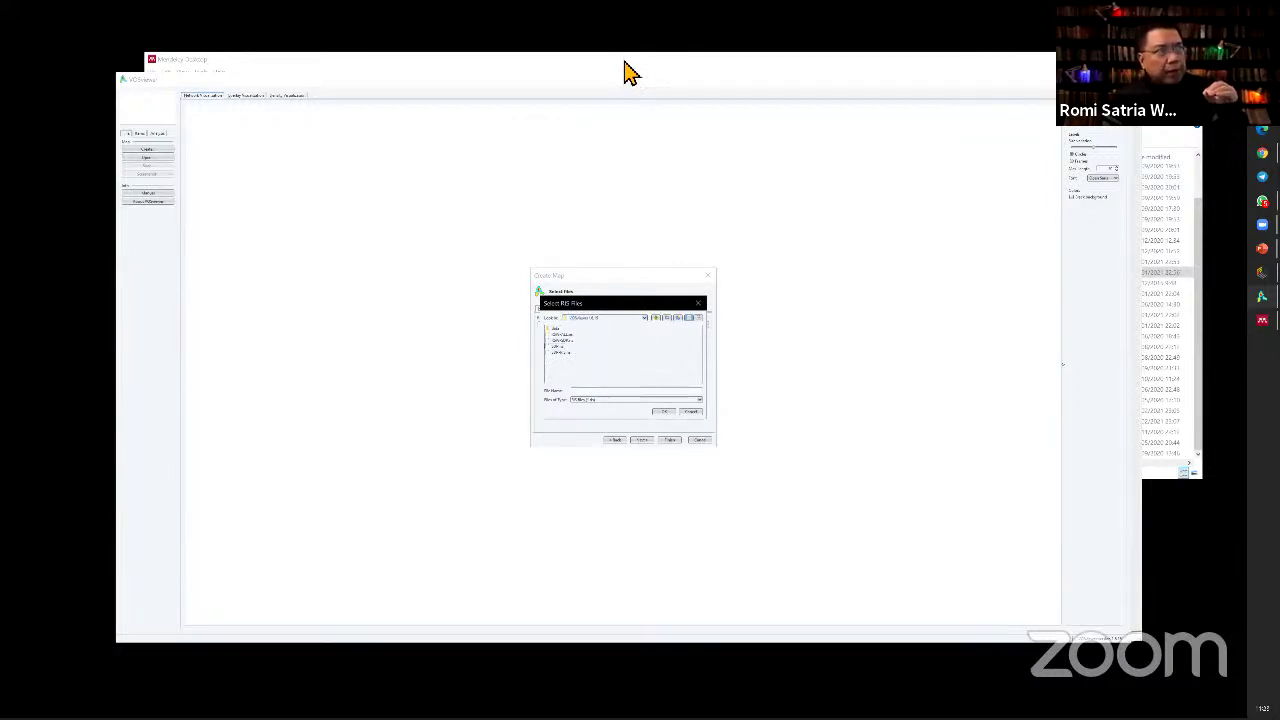
Switch to Mendeley Desktop, select all documents in the software defect prediction folder, and return to VOSviewer
key("alt+Tab")
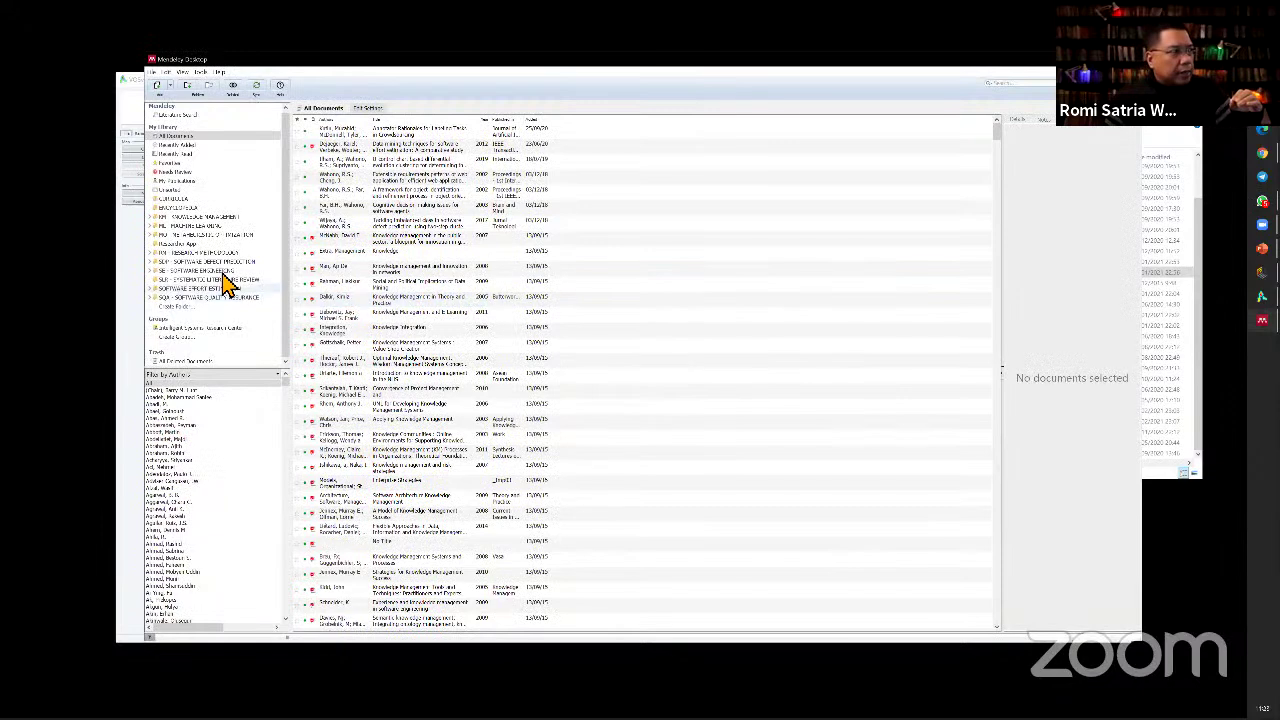
left_click(215, 262)
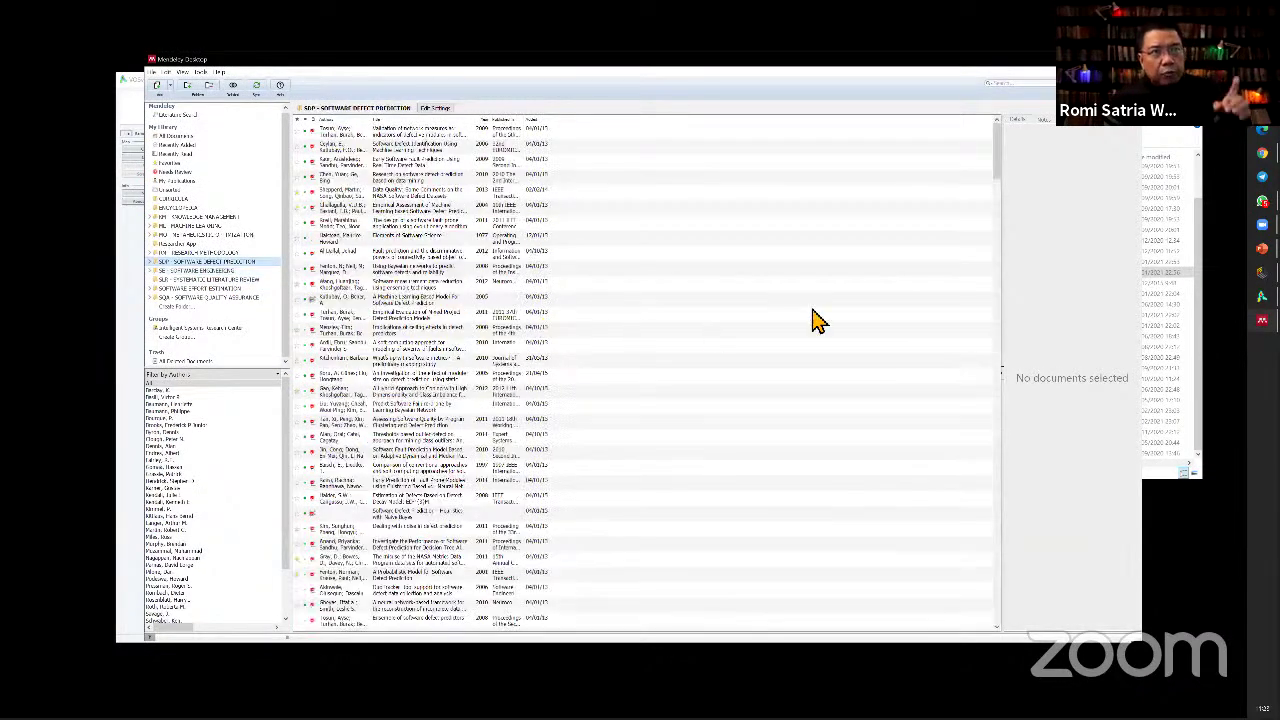
left_click(345, 314)
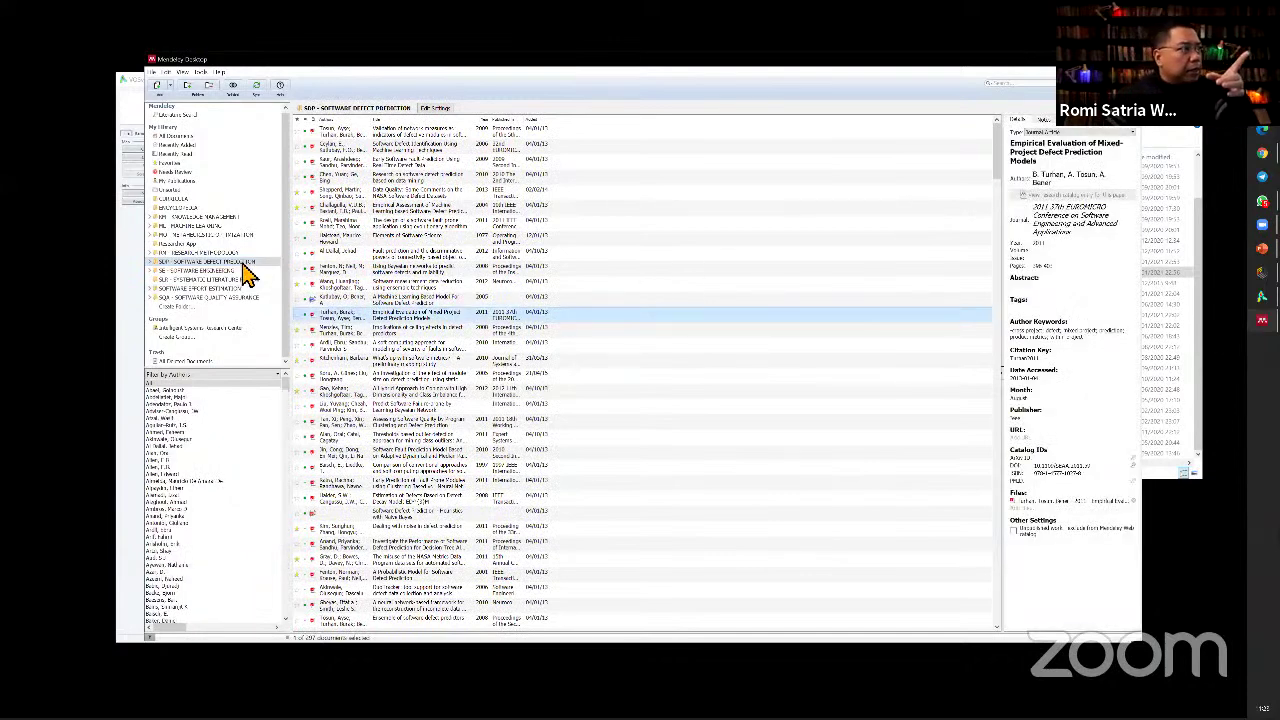
key("ctrl+a")
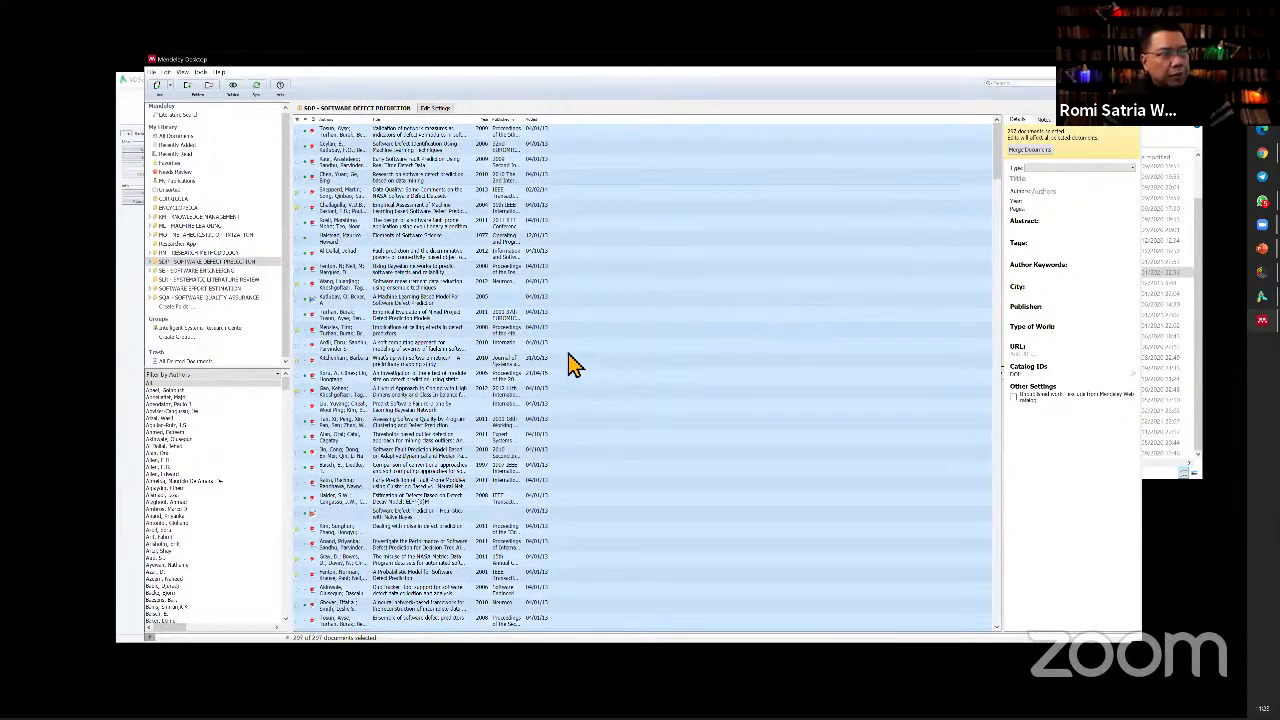
key("alt+Tab")
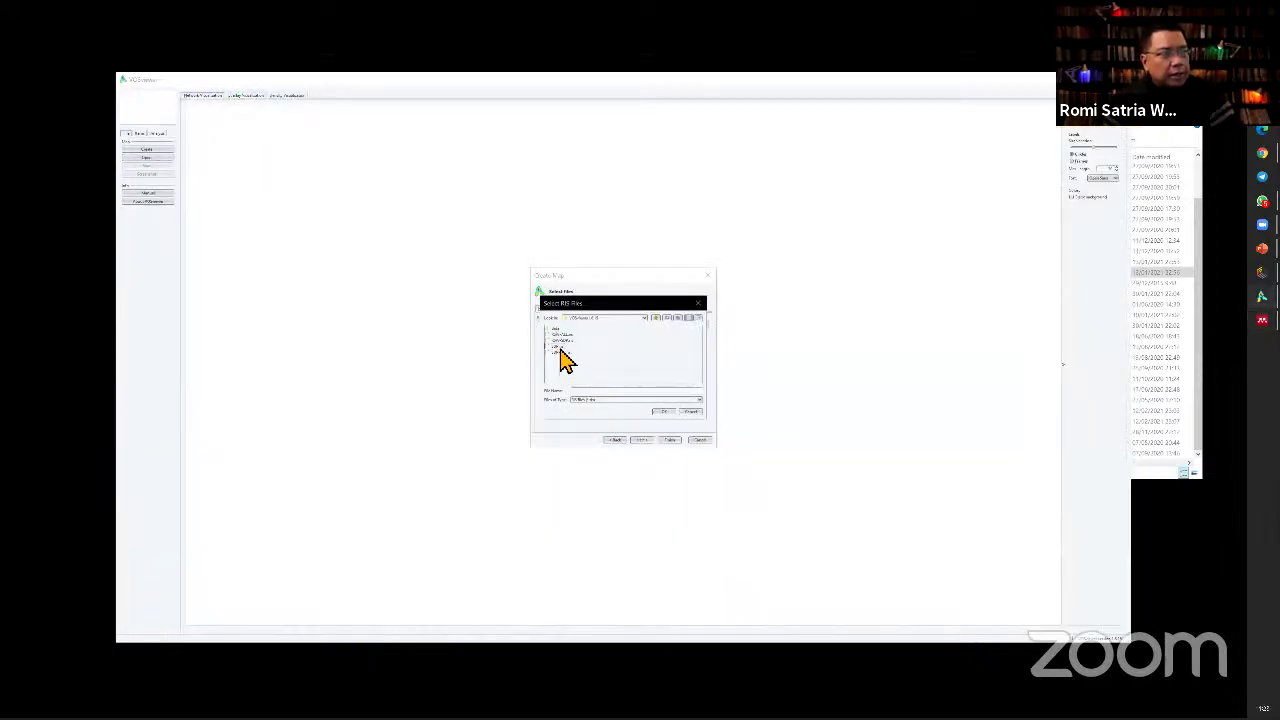
Load the RSW SDP RIS file as the map's data and continue to the analysis settings
left_click(563, 340)
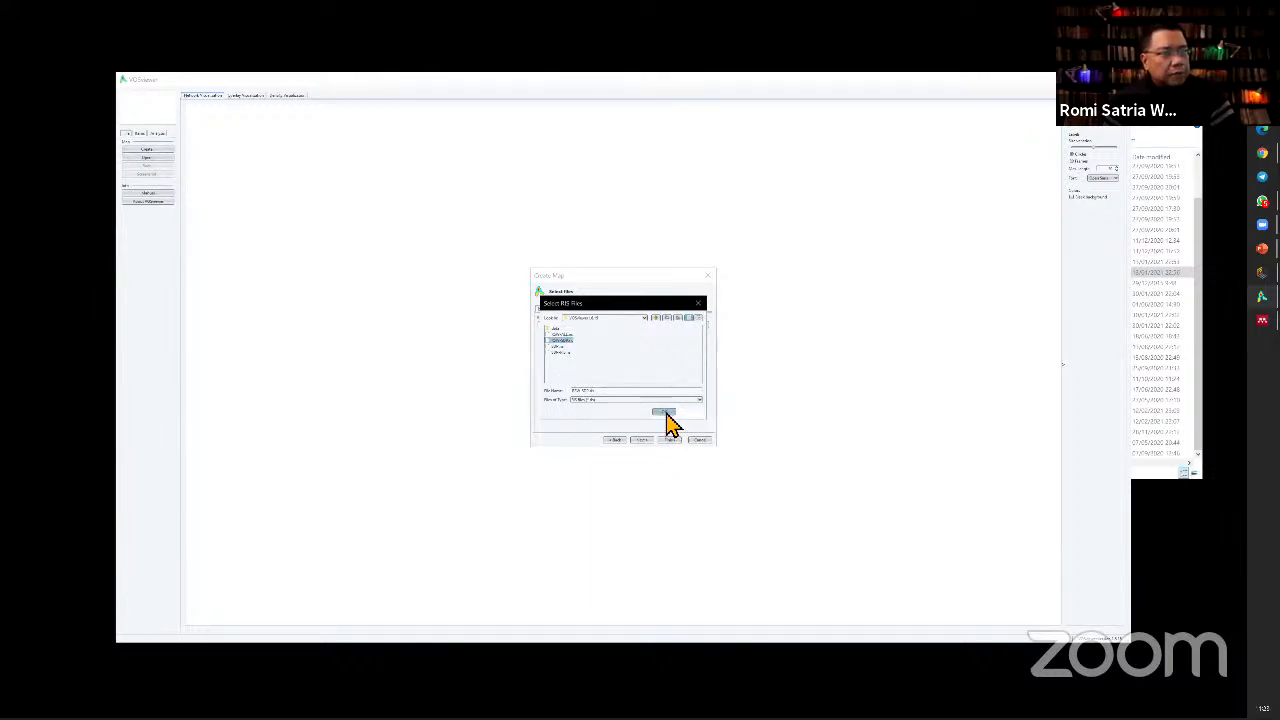
left_click(666, 414)
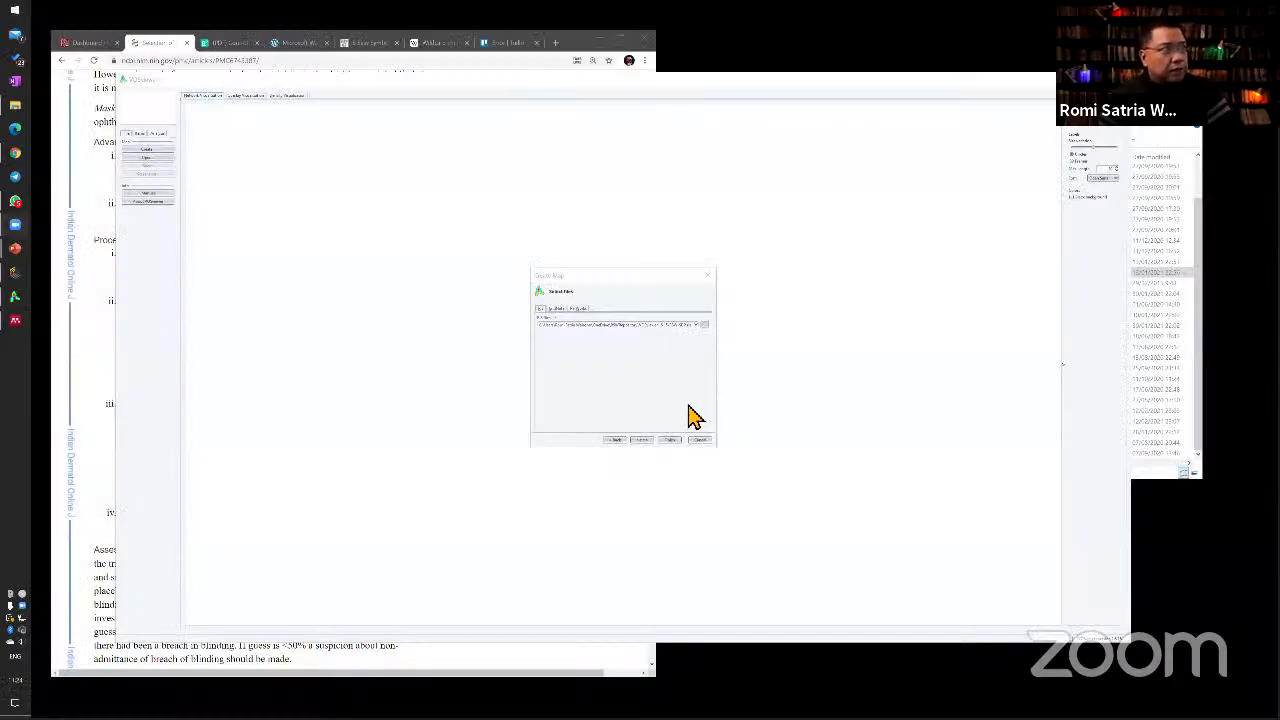
left_click(641, 441)
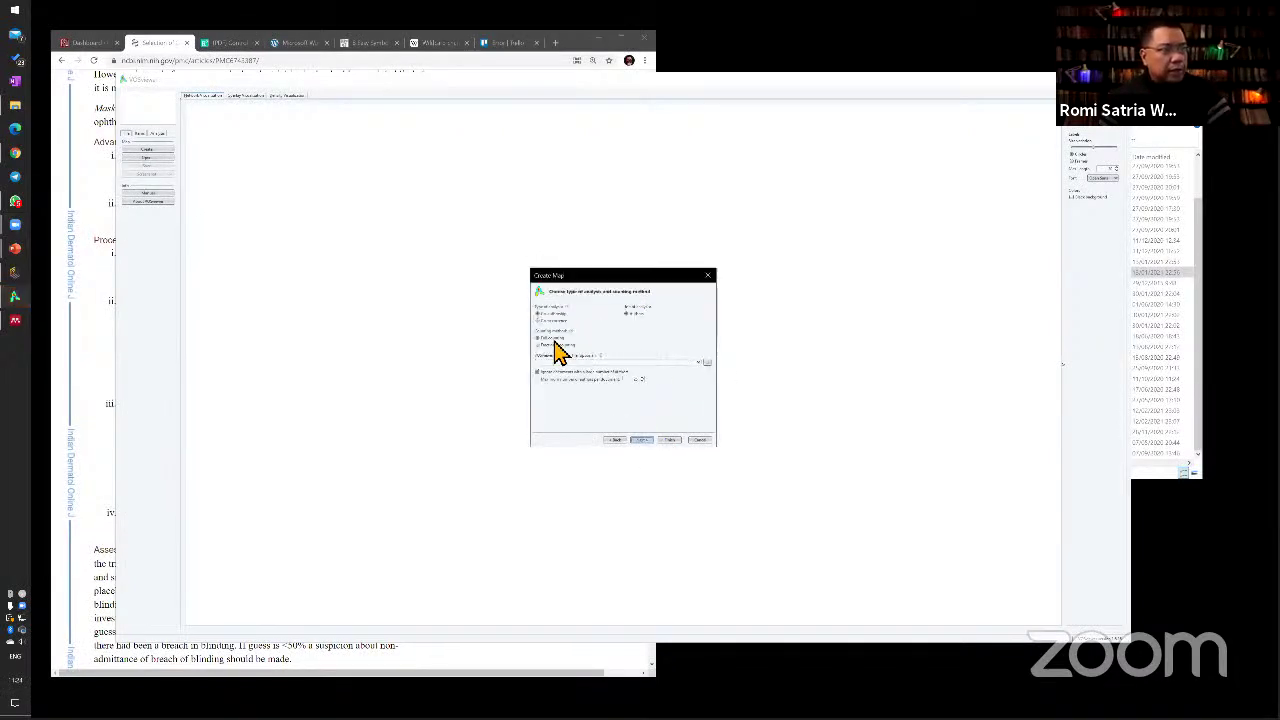
Generate a keyword co-occurrence map with the default threshold and all listed keywords, showing only the connected items
left_click(556, 323)
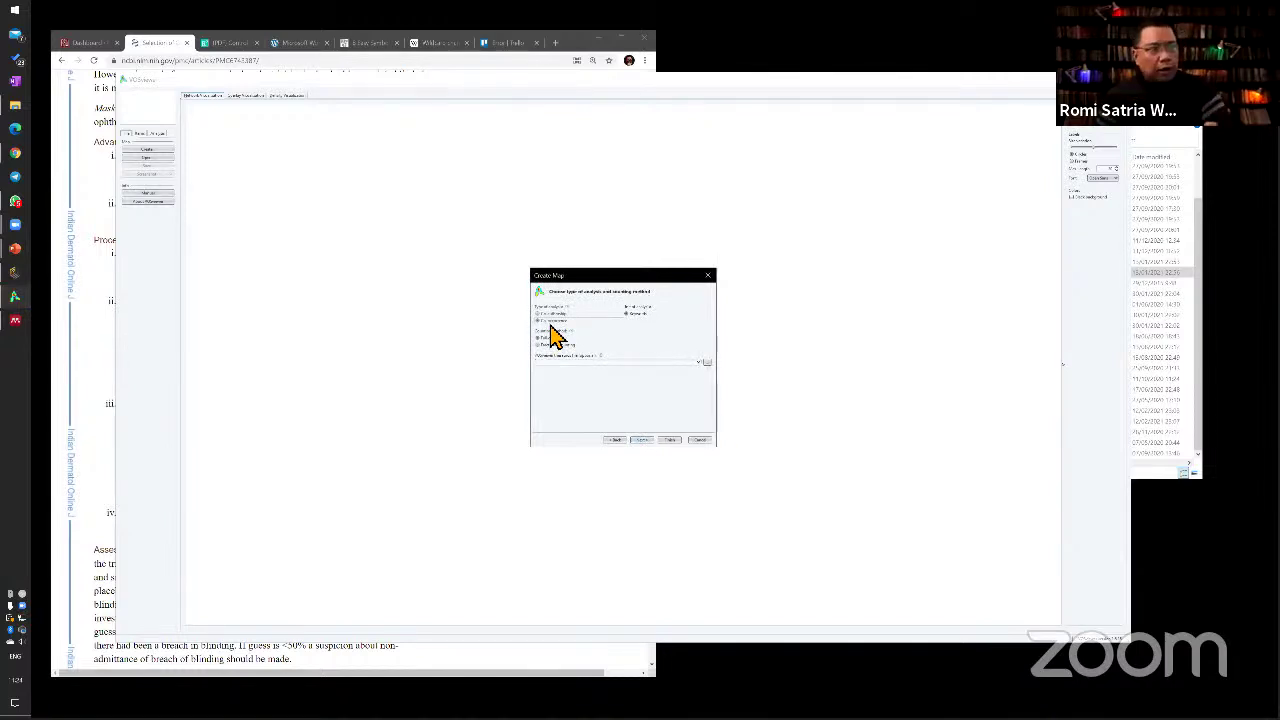
left_click(643, 441)
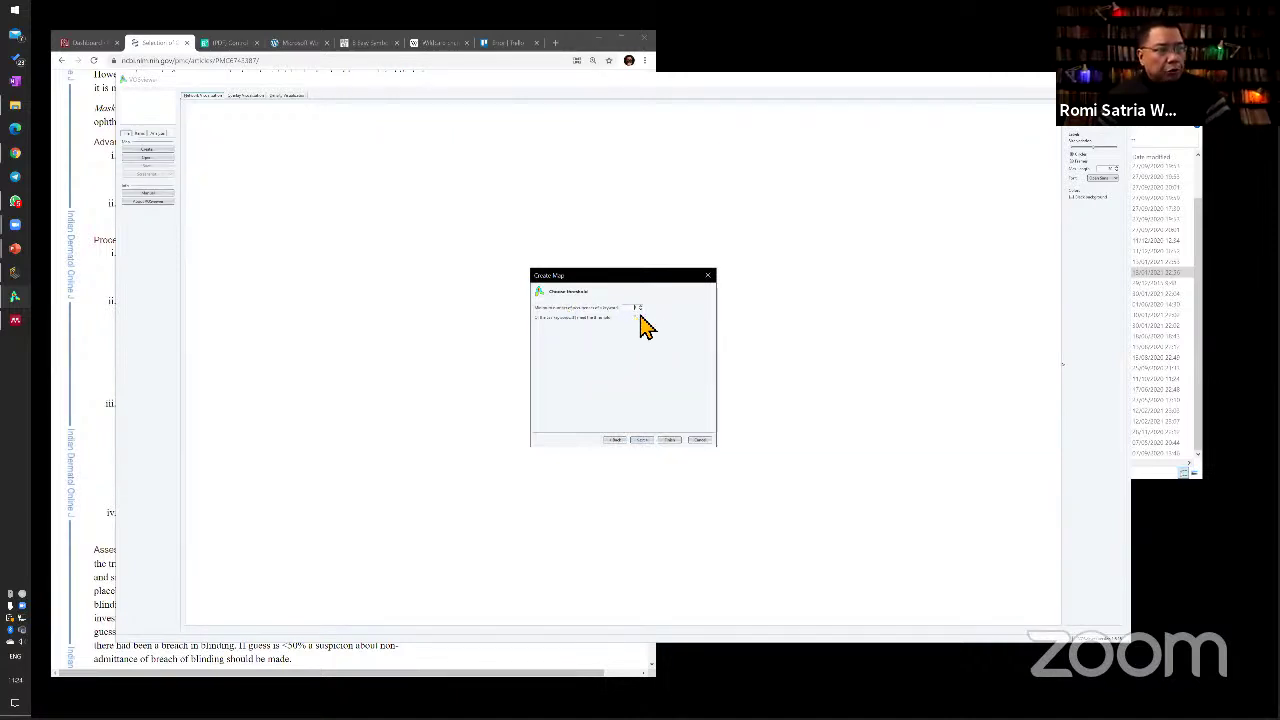
left_click(643, 440)
left_click(643, 441)
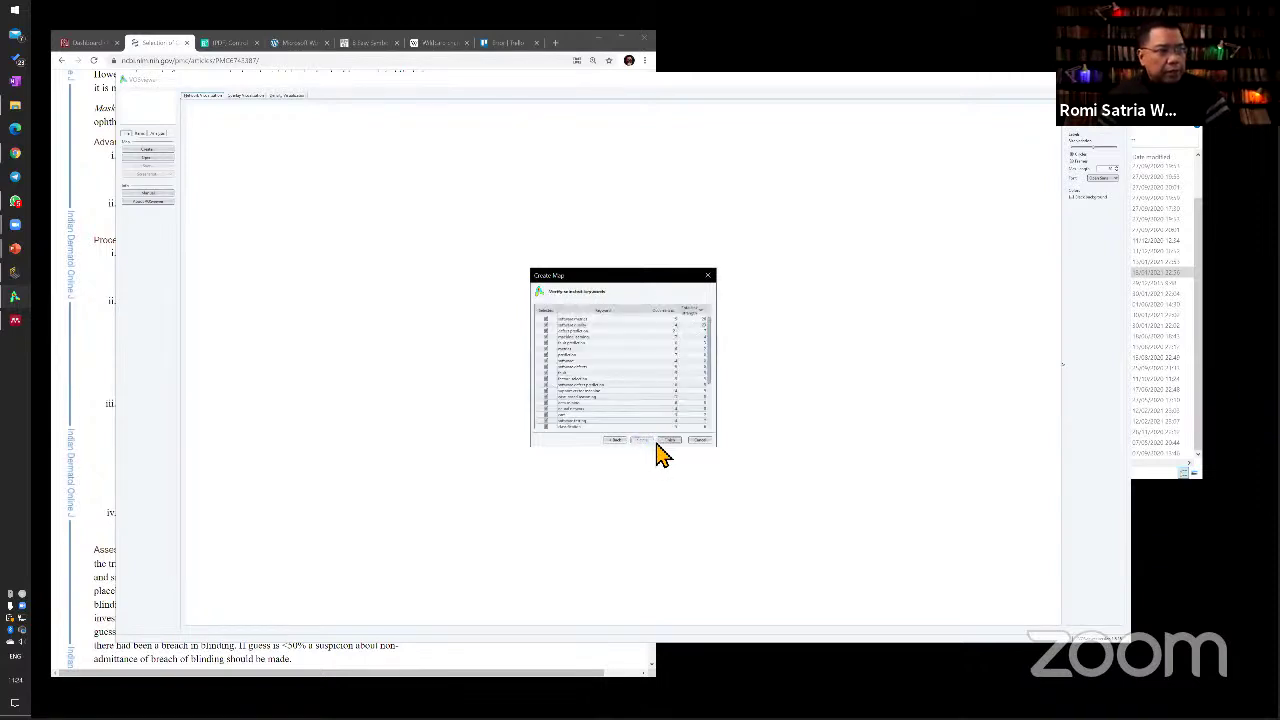
left_click(673, 443)
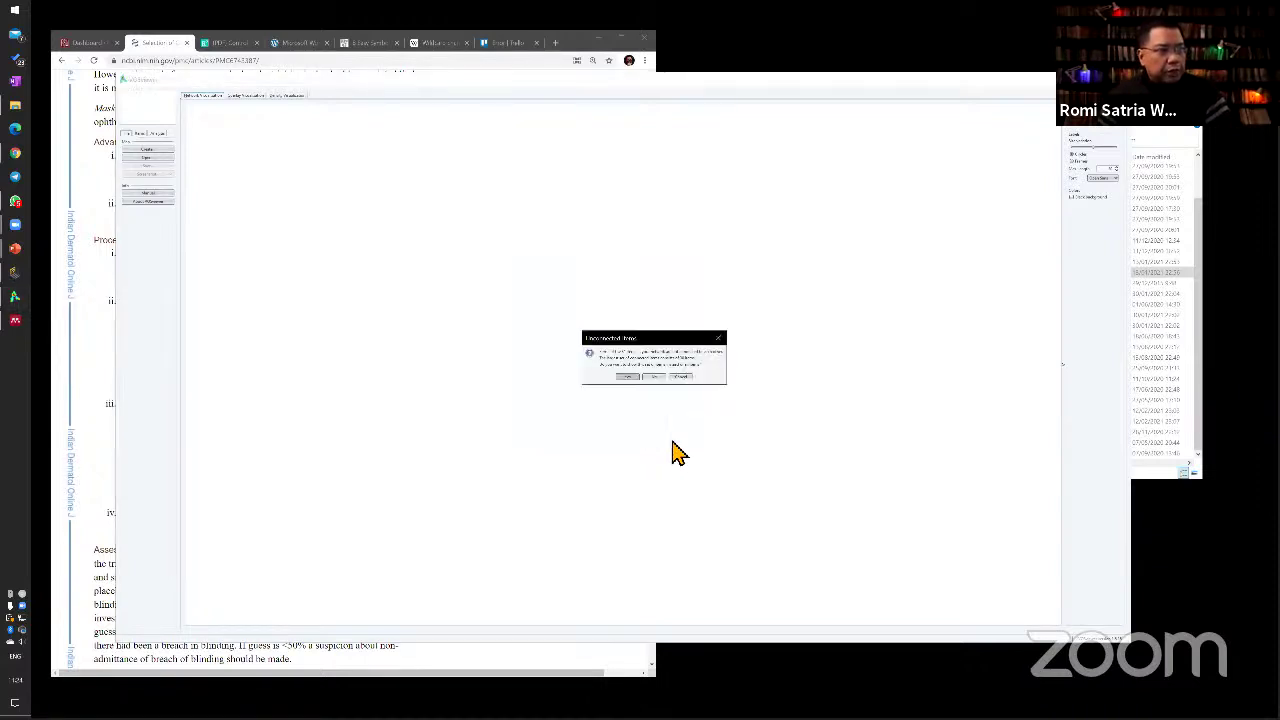
left_click(644, 379)
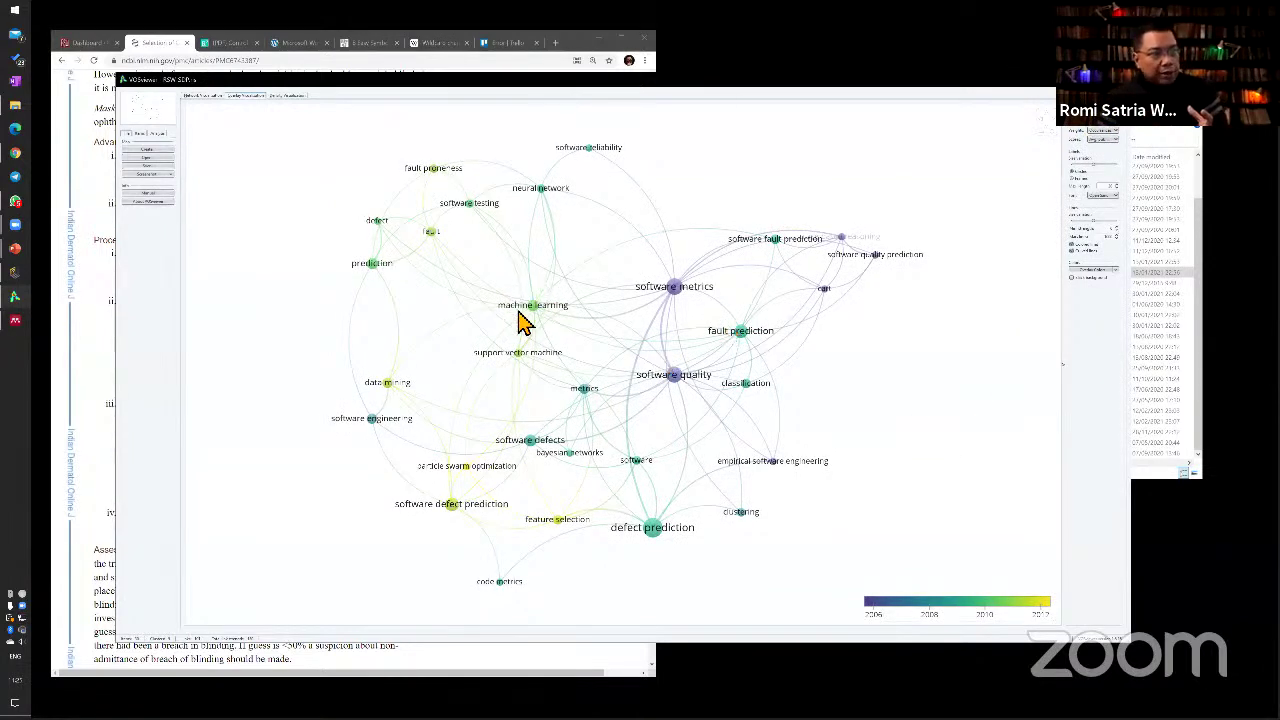
Examine the keyword map in the overlay, density and network visualizations
mouse_move(545, 318)
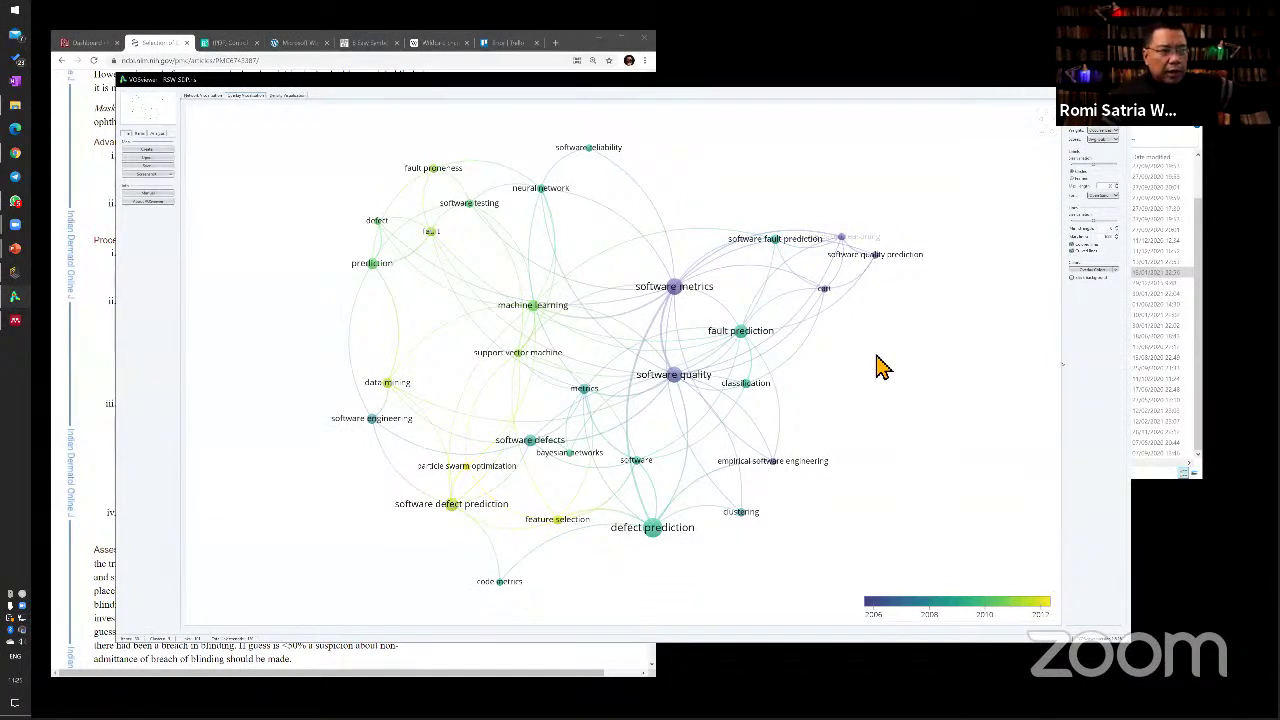
mouse_move(451, 506)
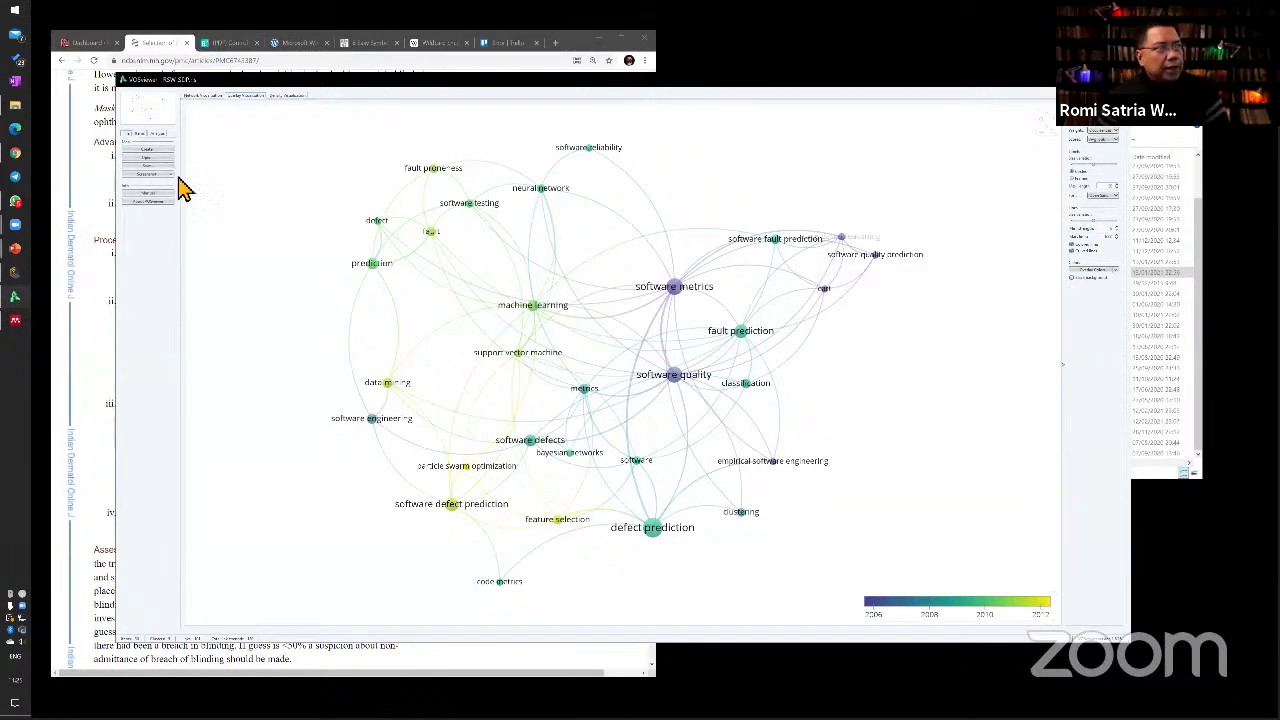
left_click(288, 96)
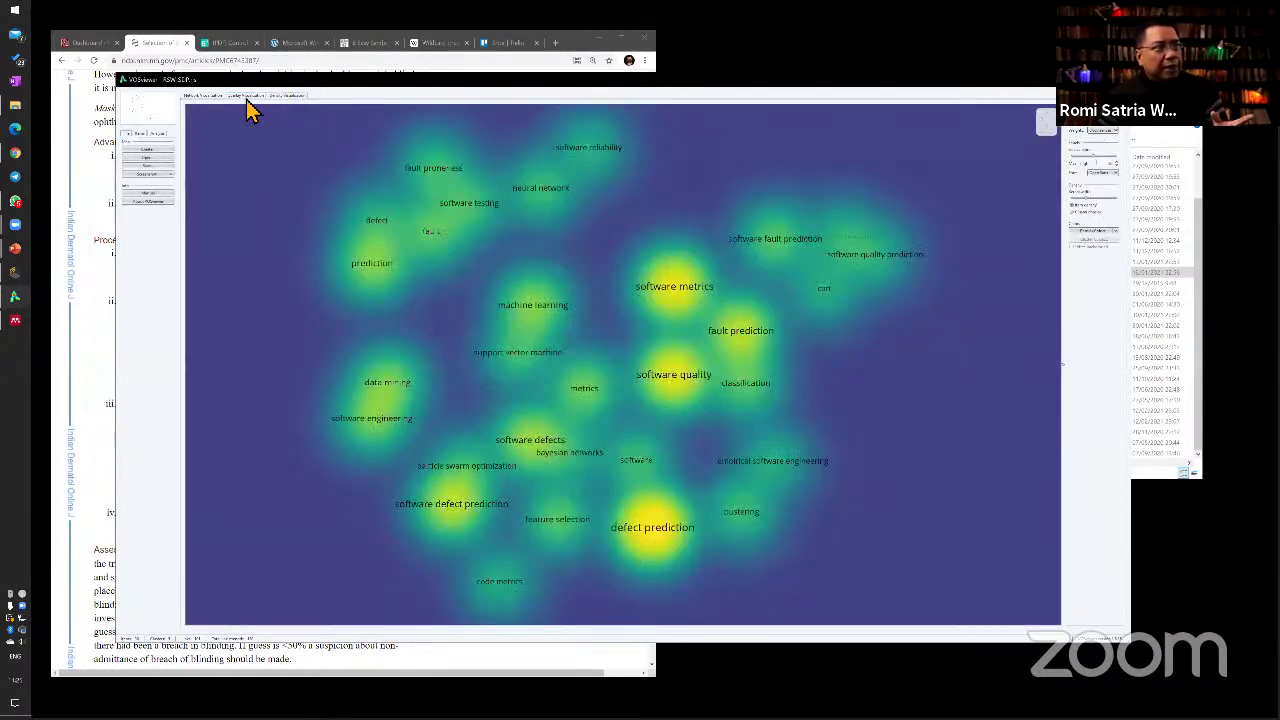
left_click(247, 97)
left_click(205, 97)
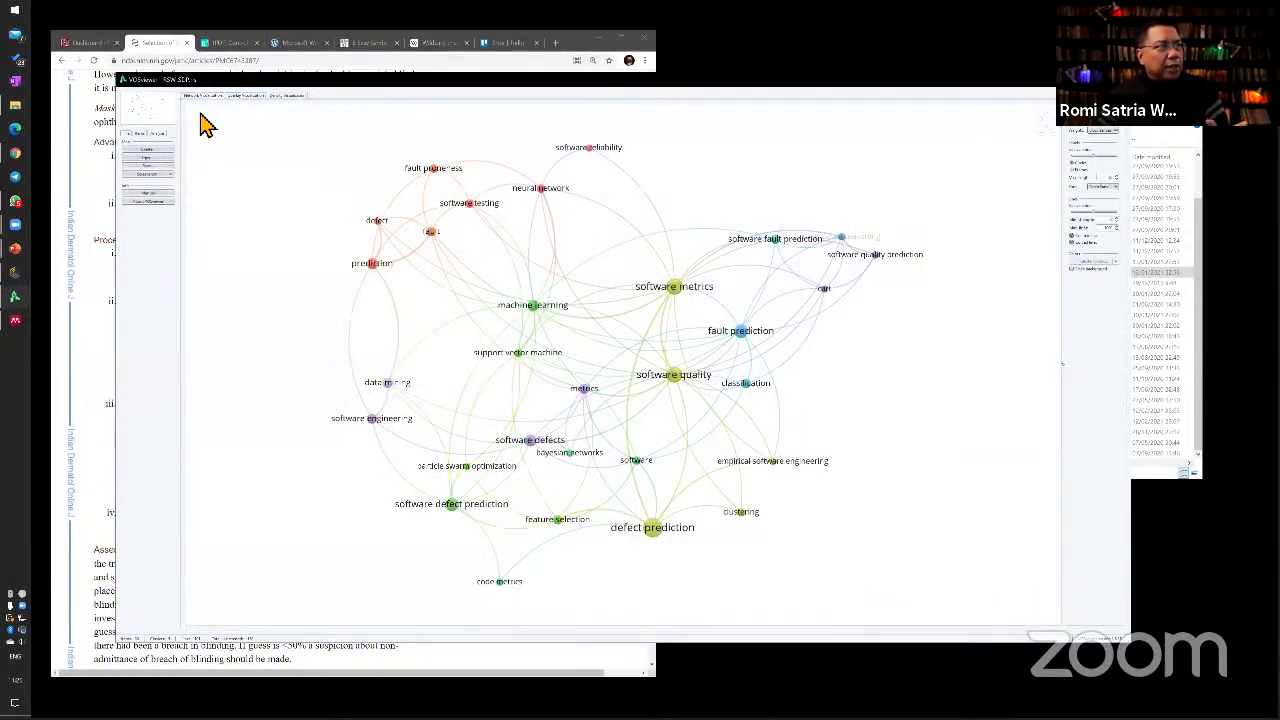
Create a co-authorship map of authors from the same RIS file, keeping full counting and the default threshold and author selection
left_click(166, 150)
left_click(642, 441)
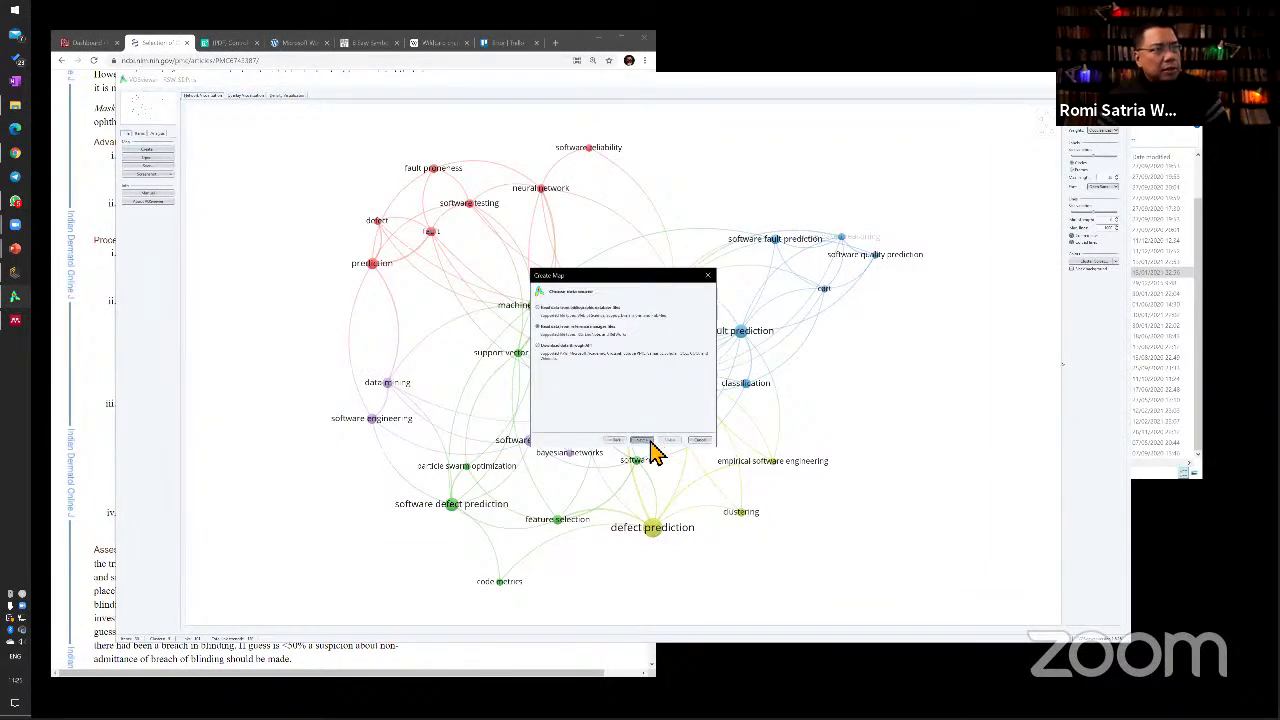
left_click(642, 441)
left_click(642, 441)
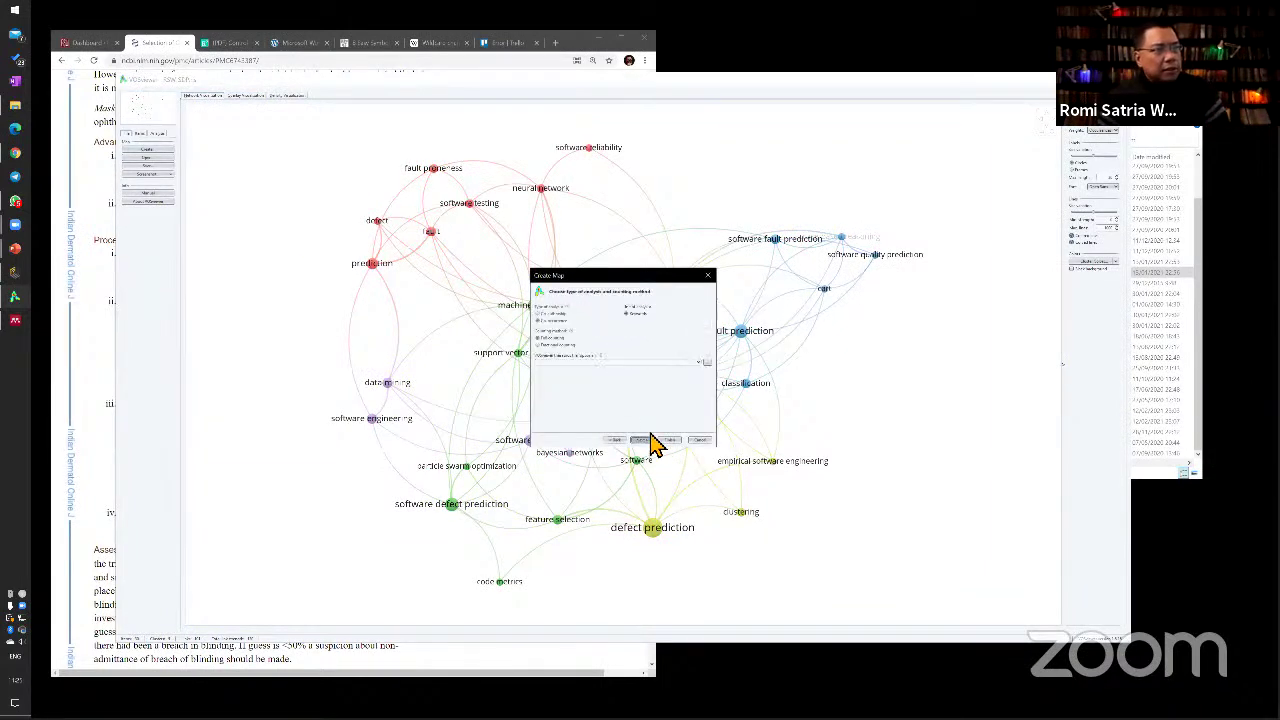
left_click(560, 318)
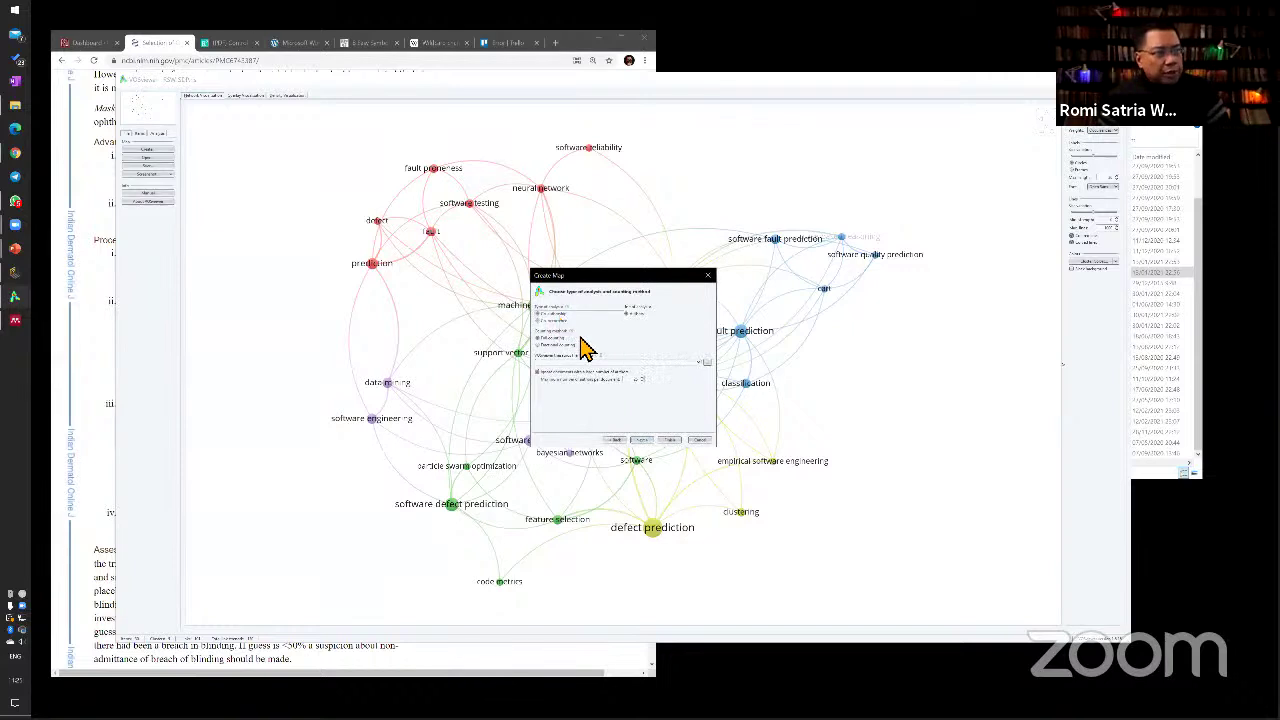
left_click(642, 441)
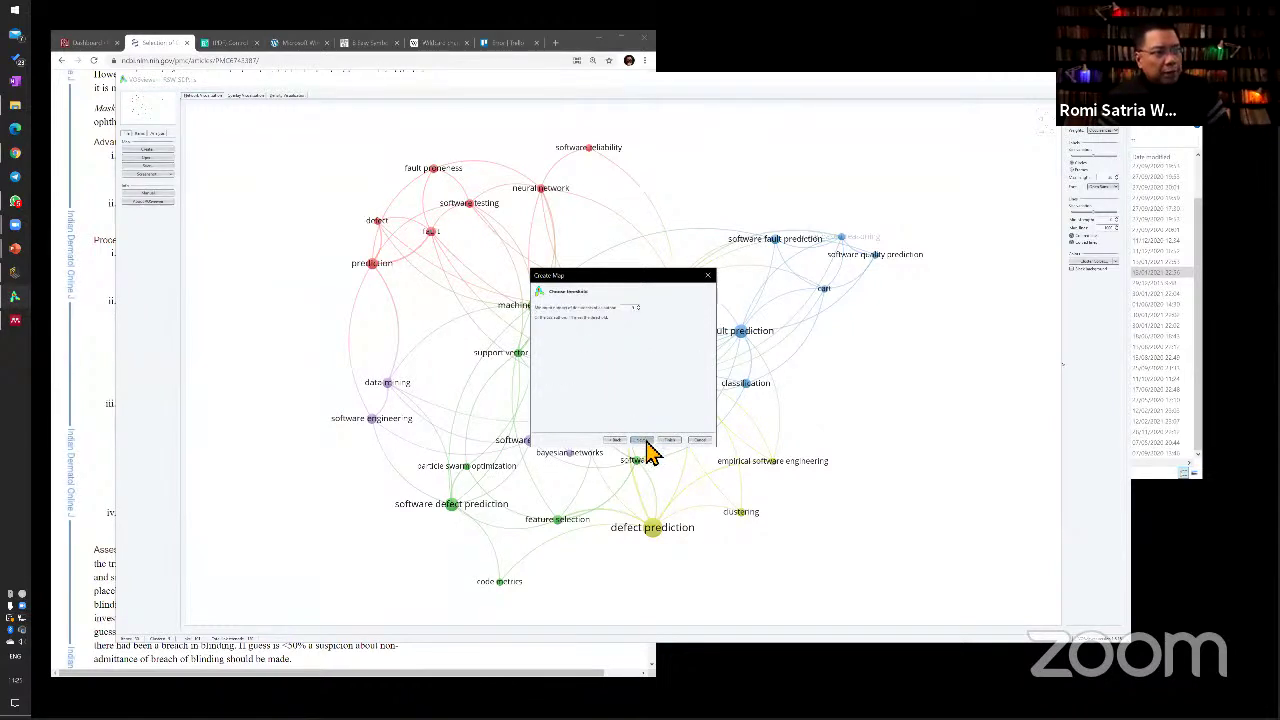
left_click(652, 442)
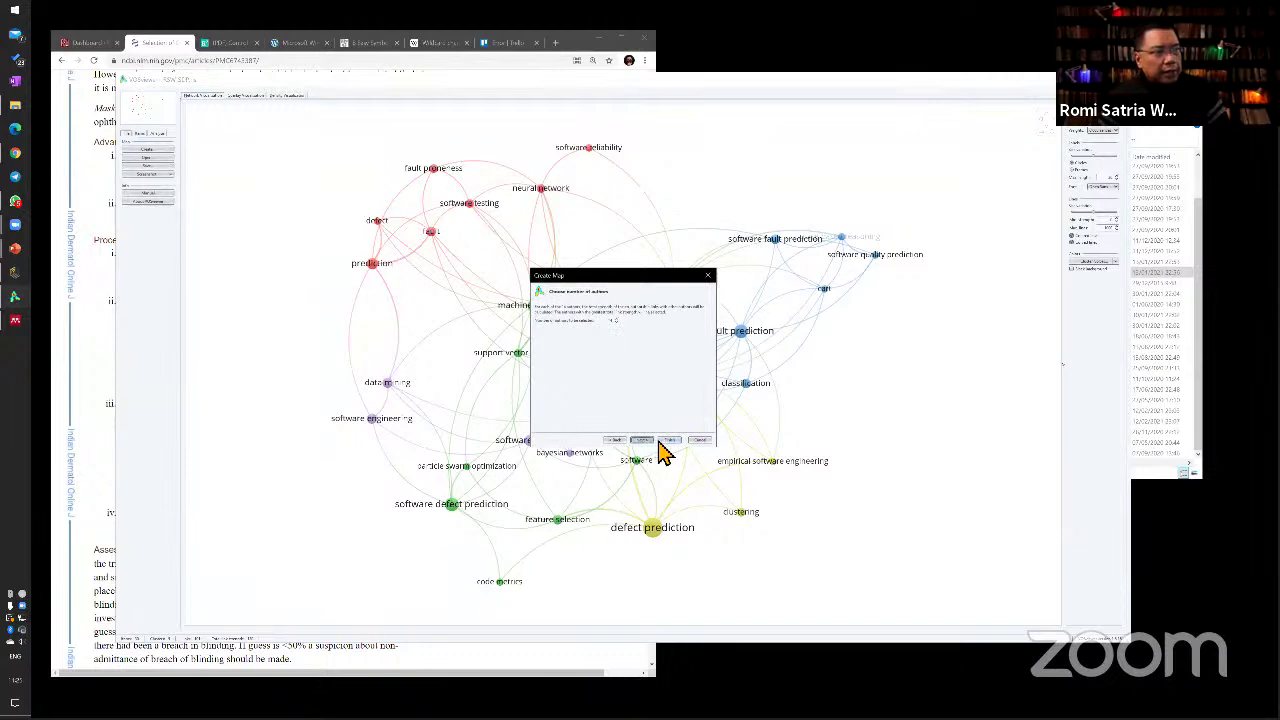
left_click(648, 442)
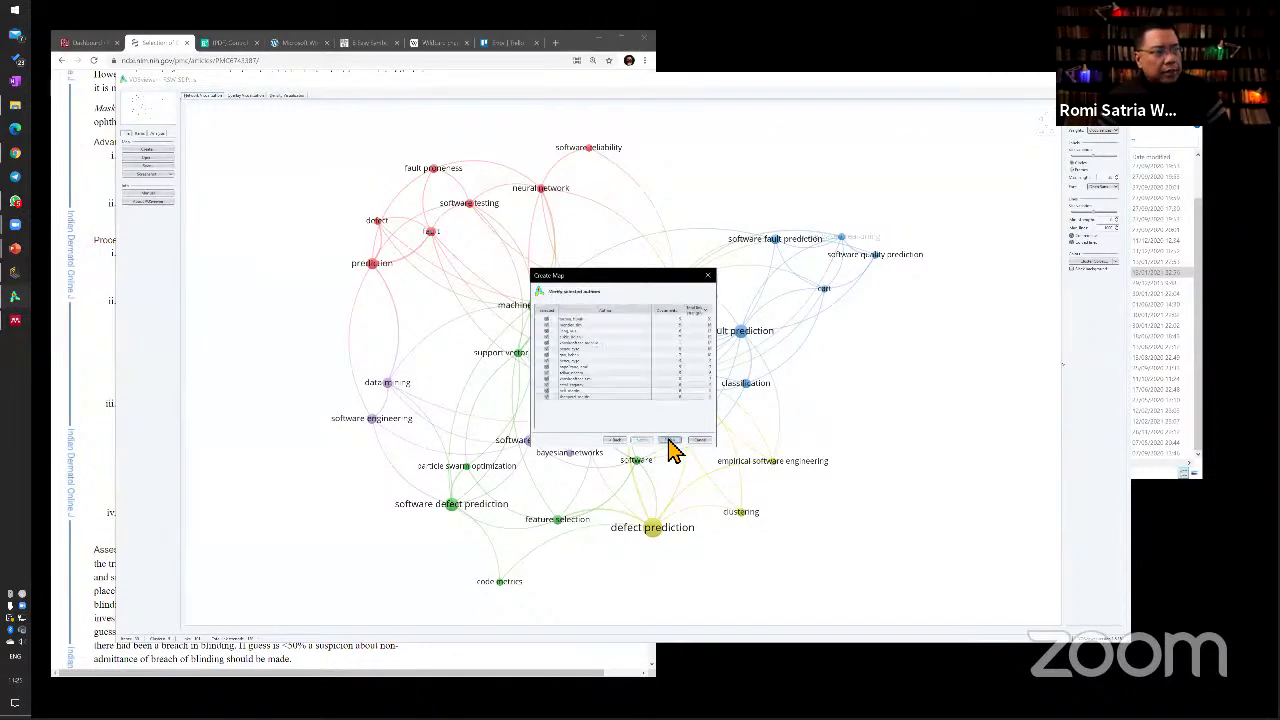
left_click(670, 442)
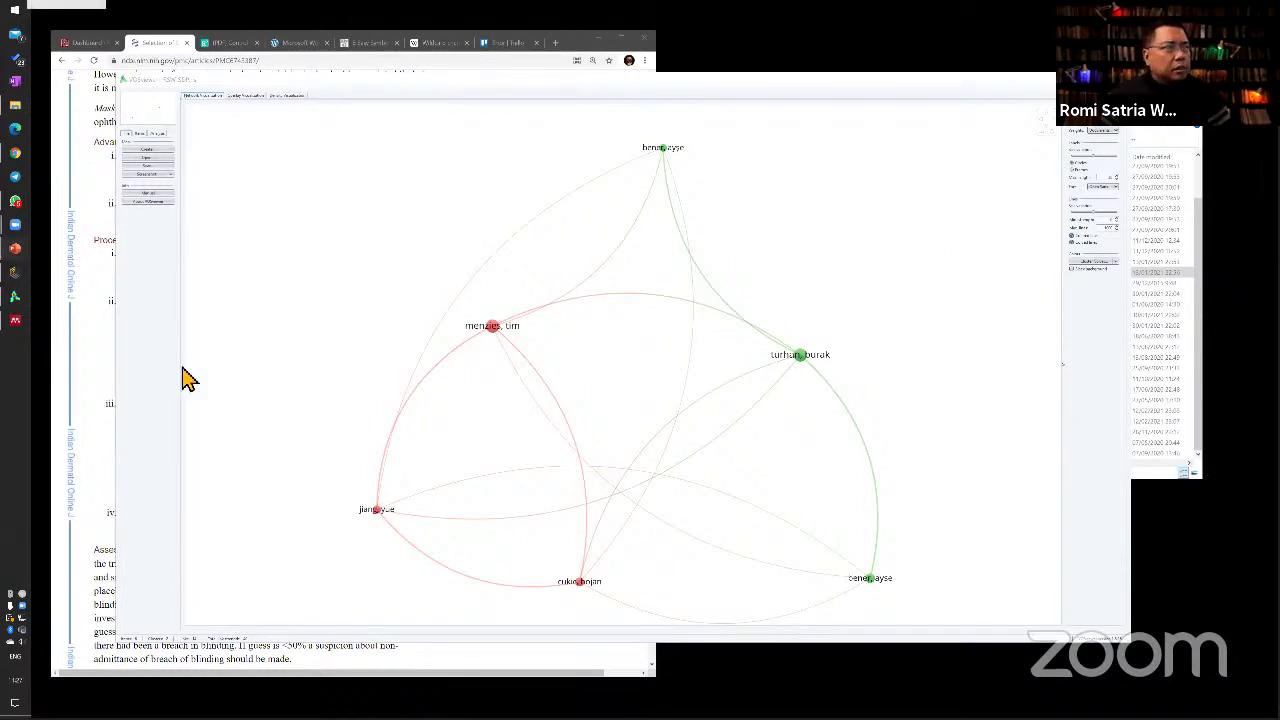
Switch to PowerPoint, look through the slide thumbnails of the research methodology deck, and return to the author map
key("alt+Tab")
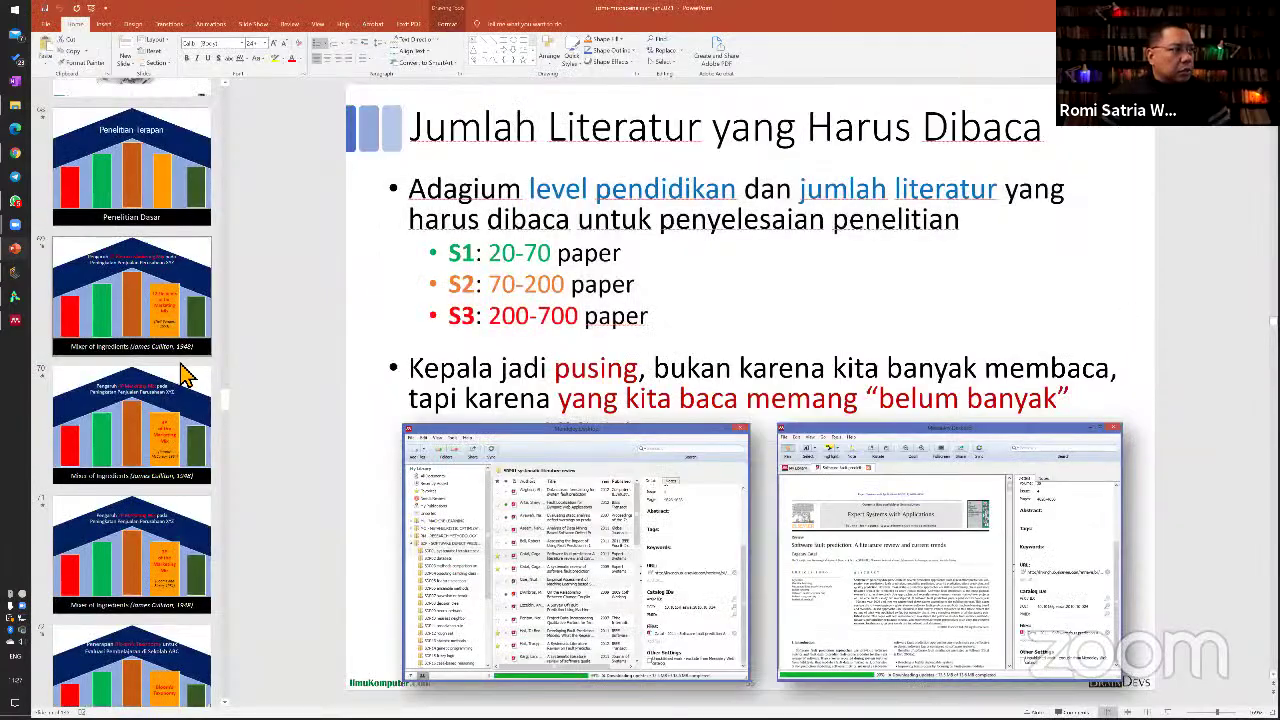
scroll(185, 375, "down", 6)
scroll(185, 375, "up", 10)
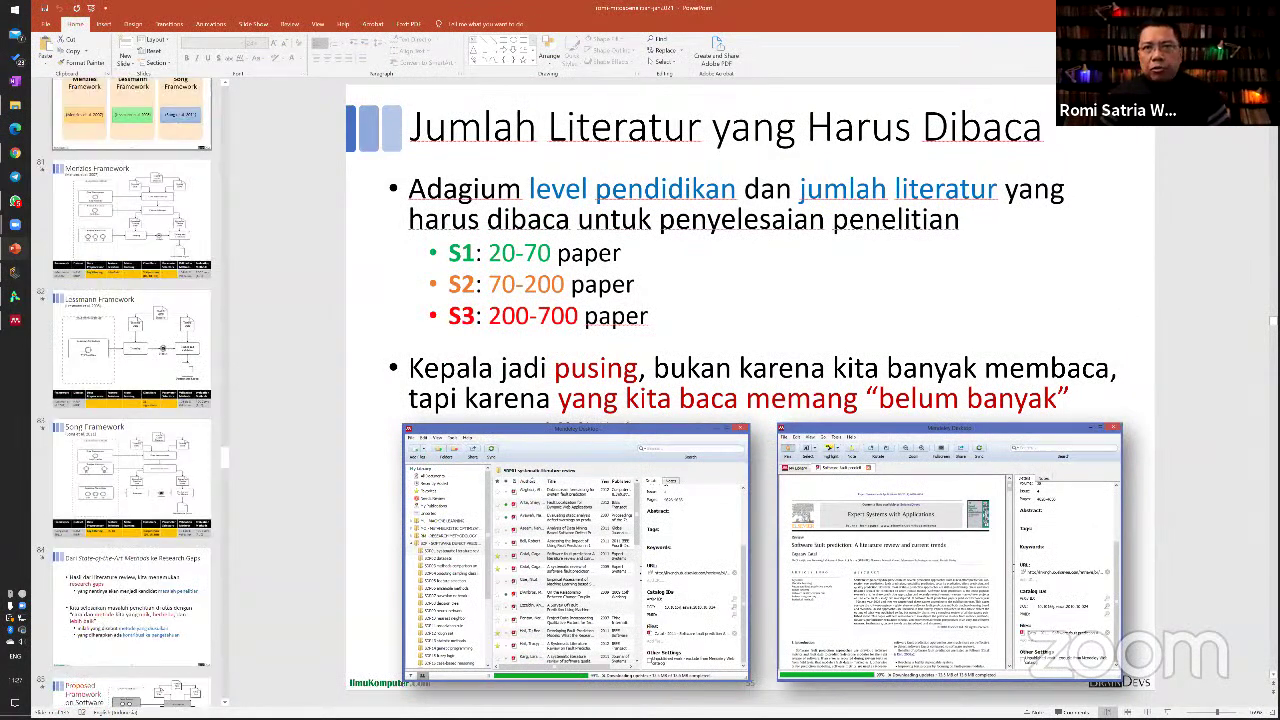
scroll(132, 380, "up", 5)
key("alt+Tab")
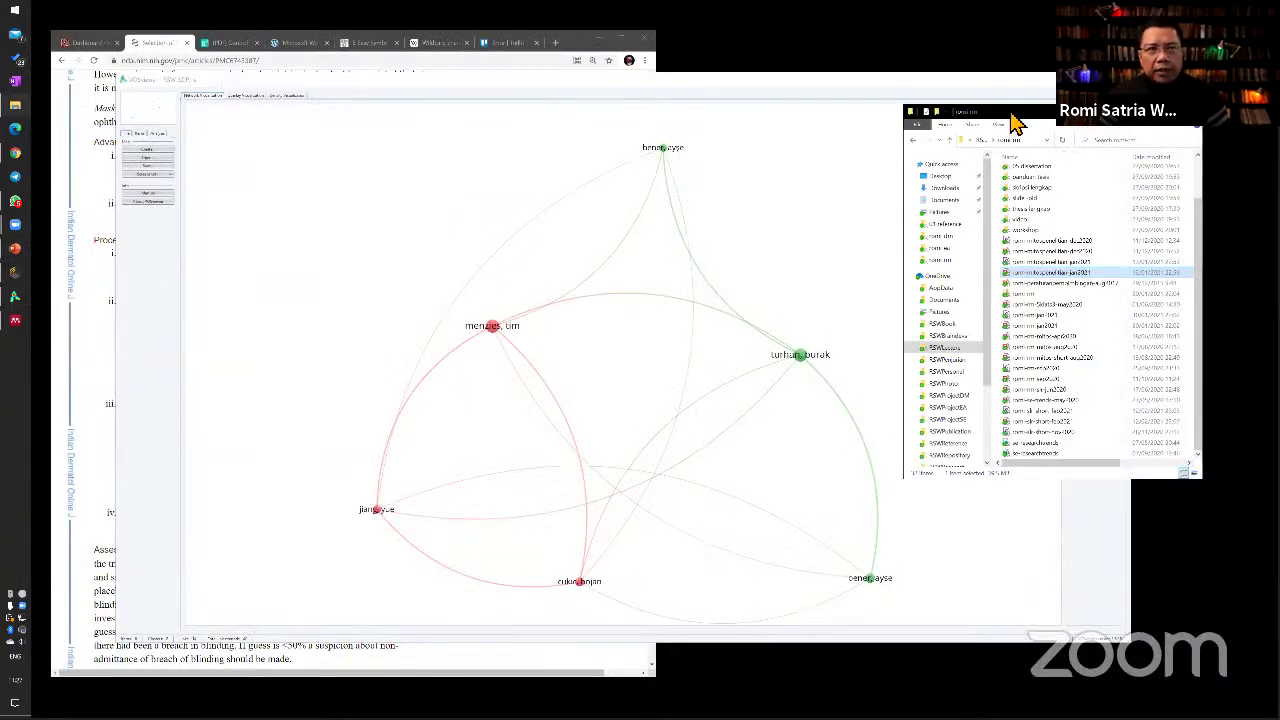
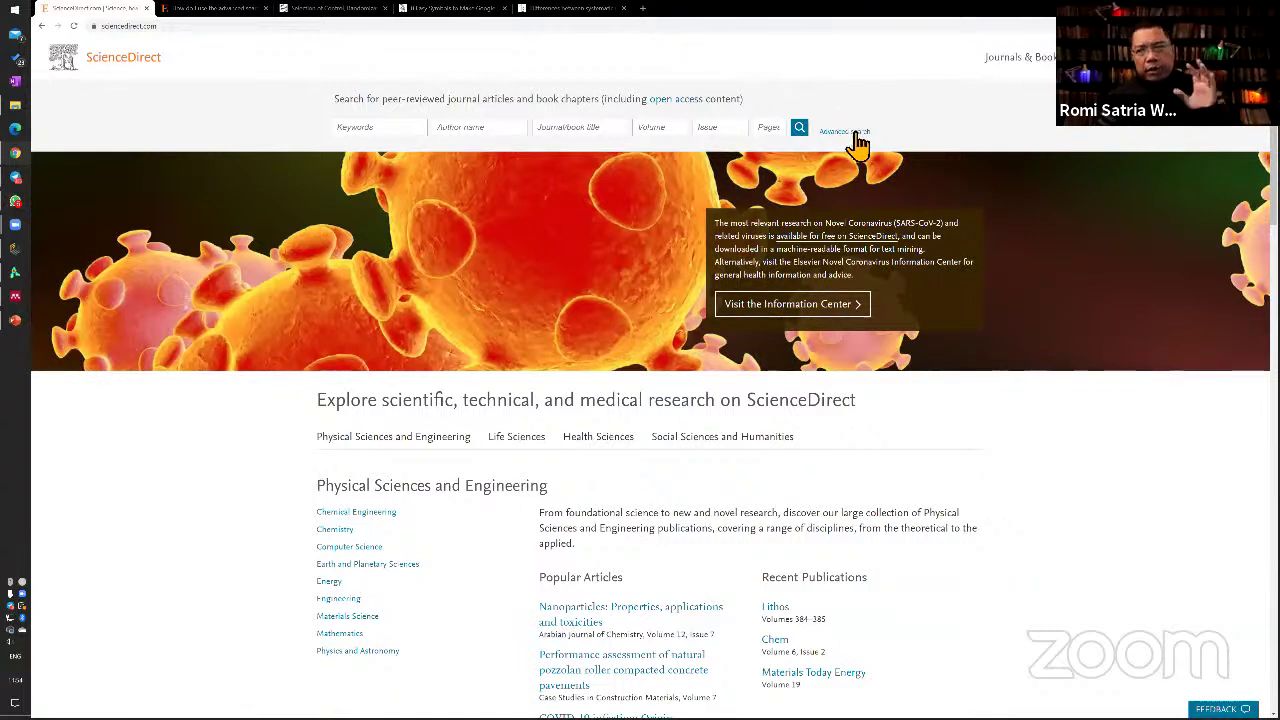
Open ScienceDirect's advanced search and enter "software defect prediction" as the title term
left_click(415, 130)
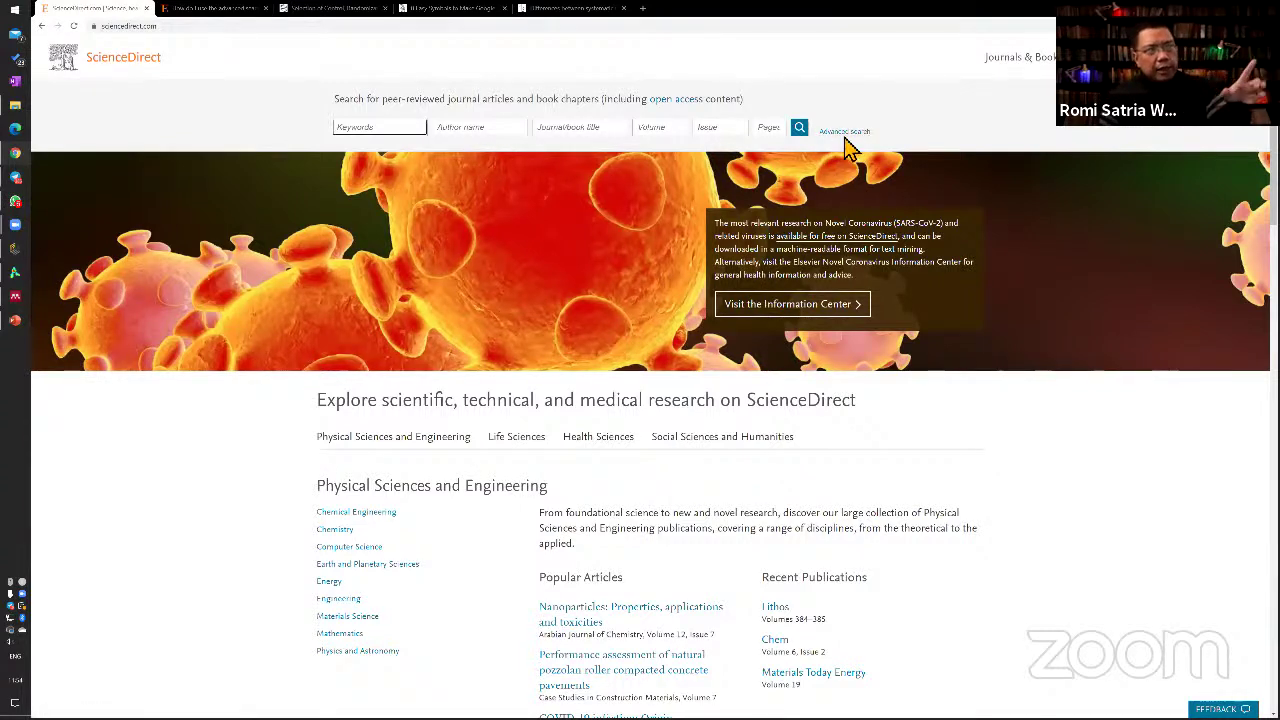
left_click(858, 135)
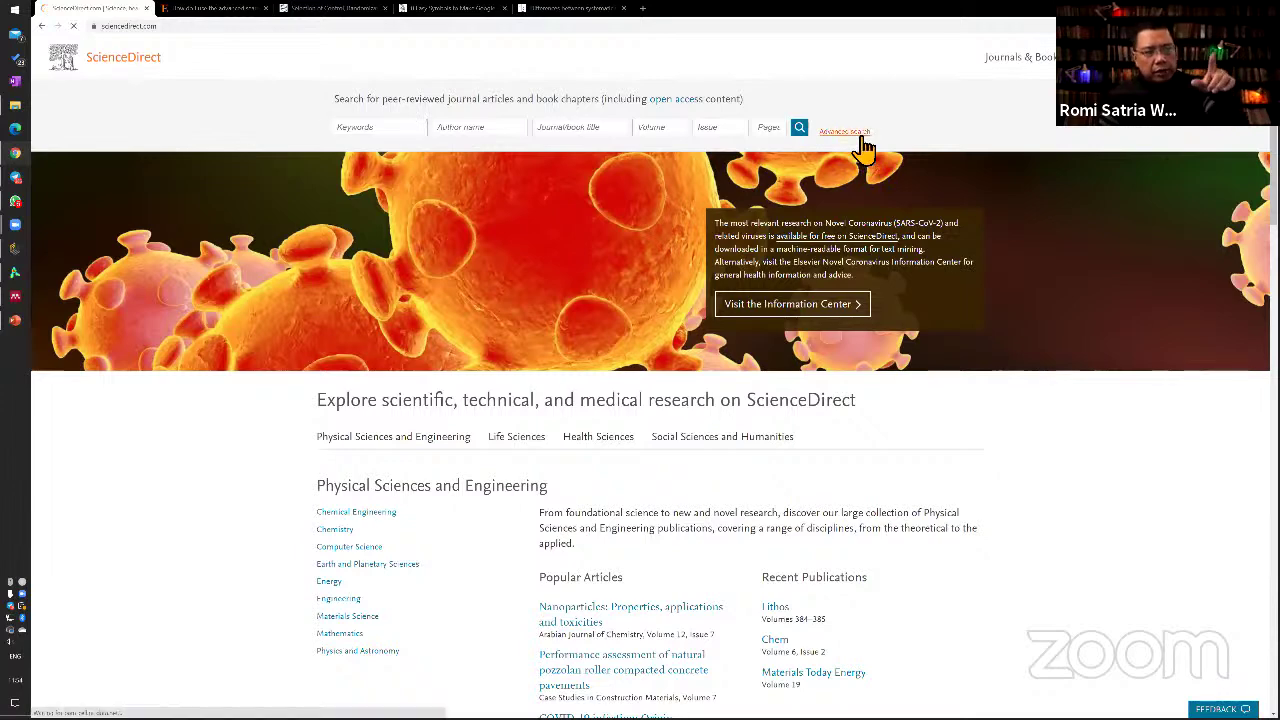
left_click(487, 322)
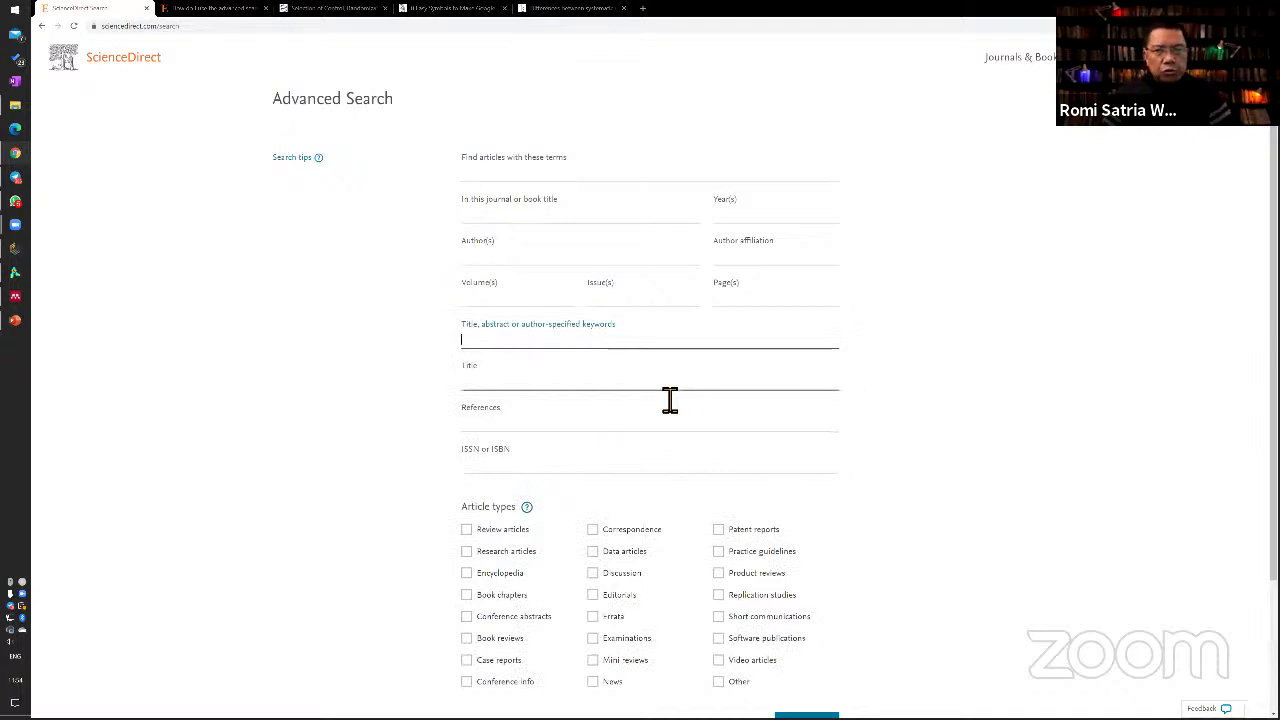
left_click(530, 396)
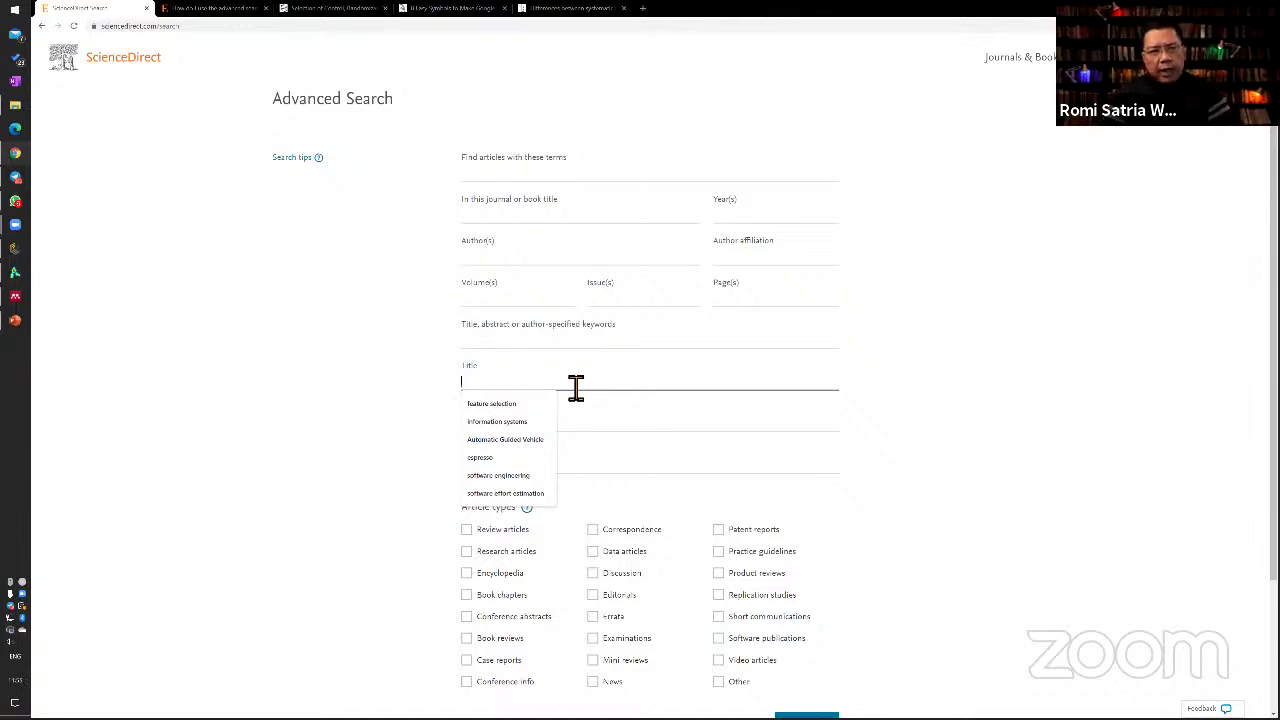
left_click(524, 176)
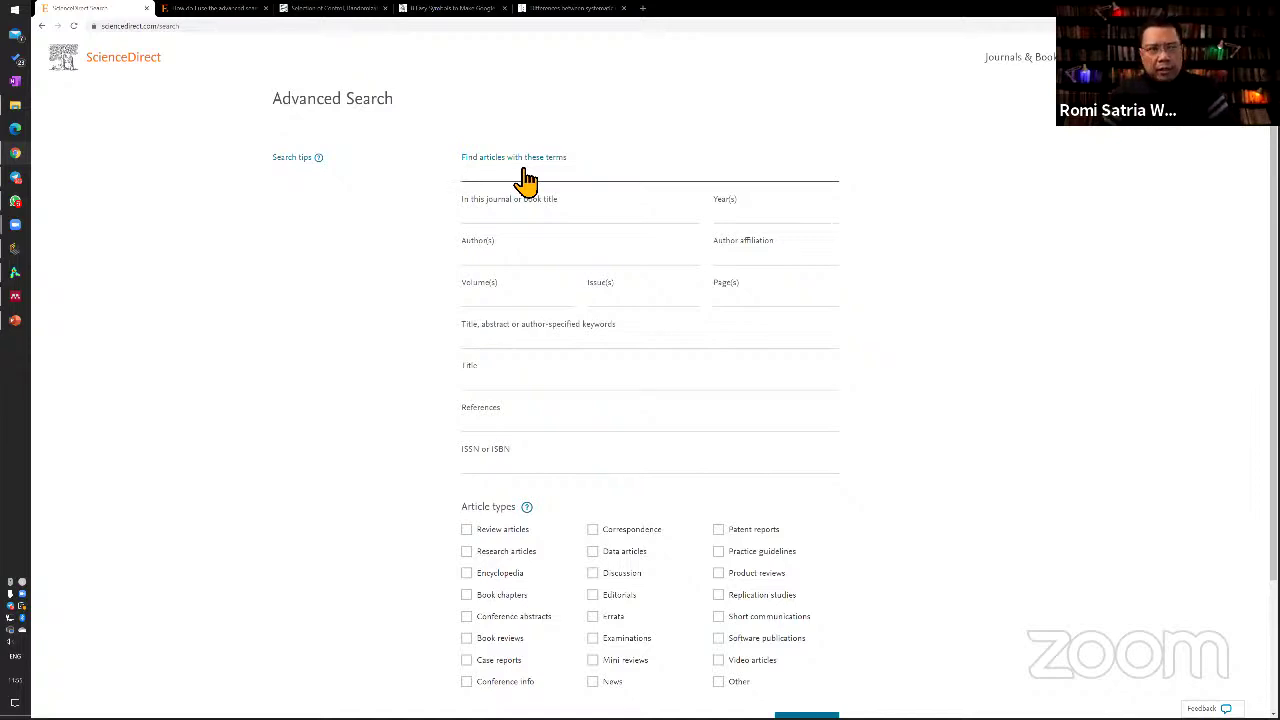
left_click(534, 390)
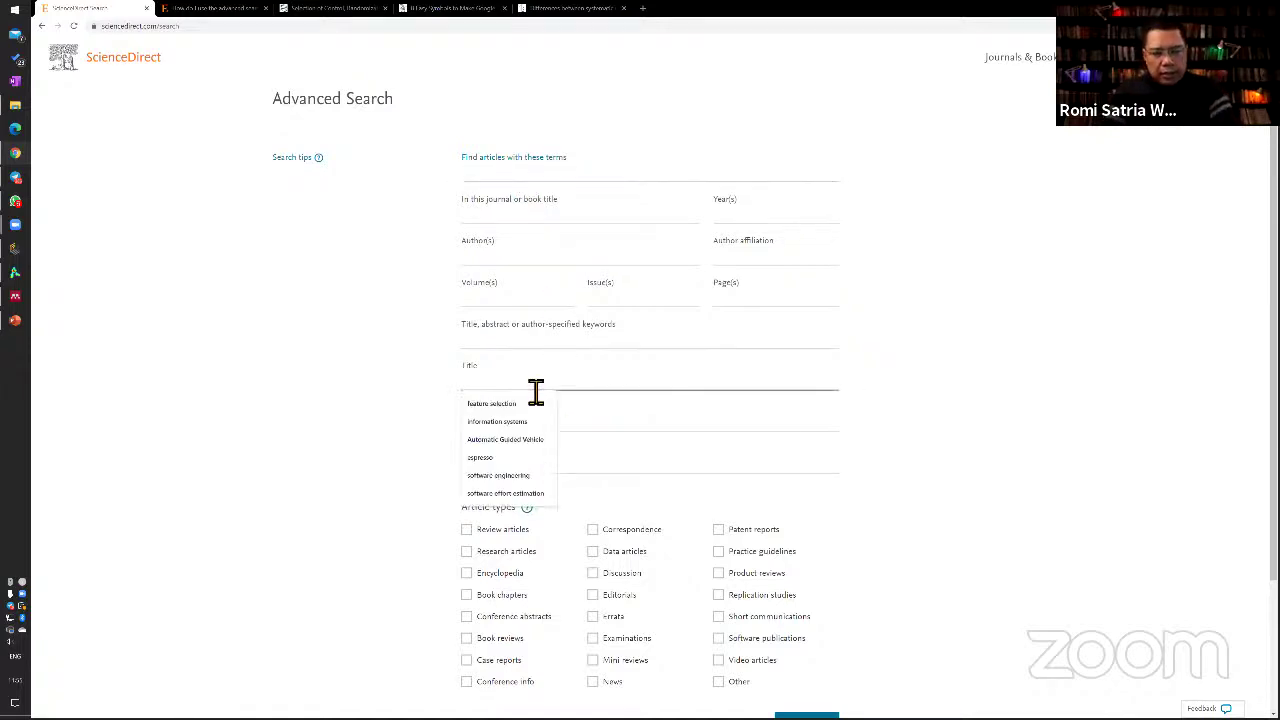
type("software def")
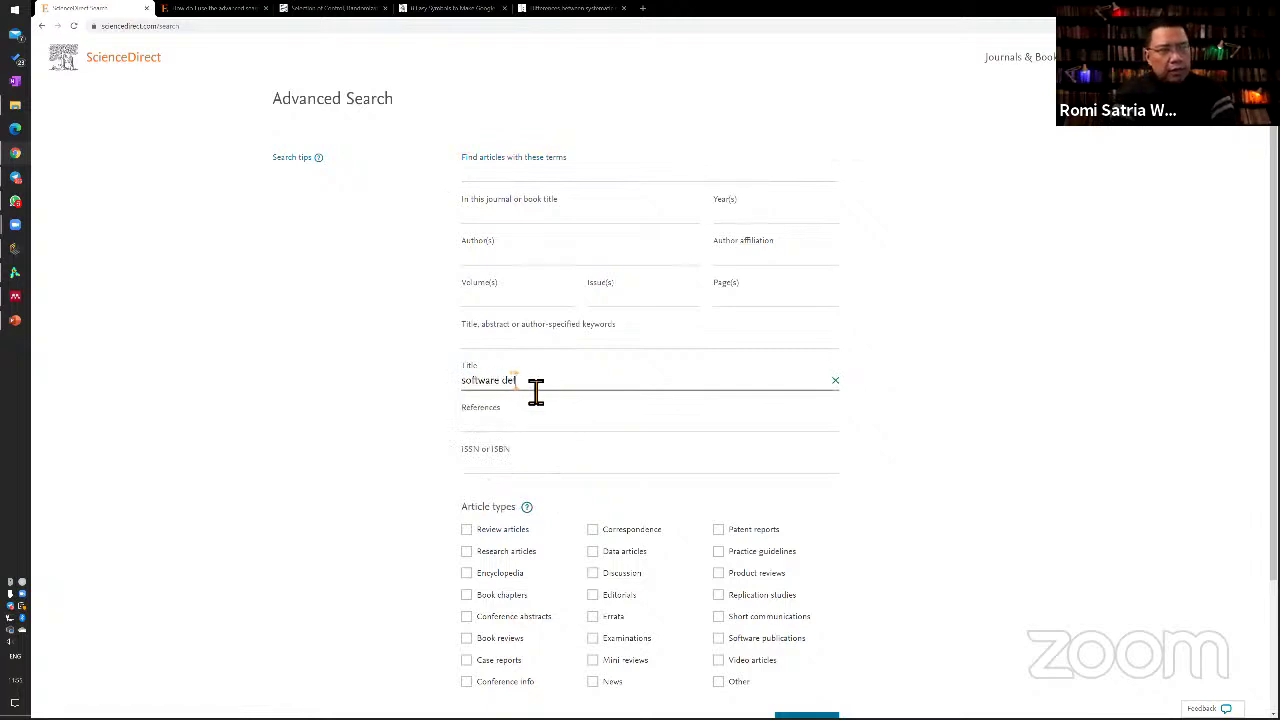
type("ect")
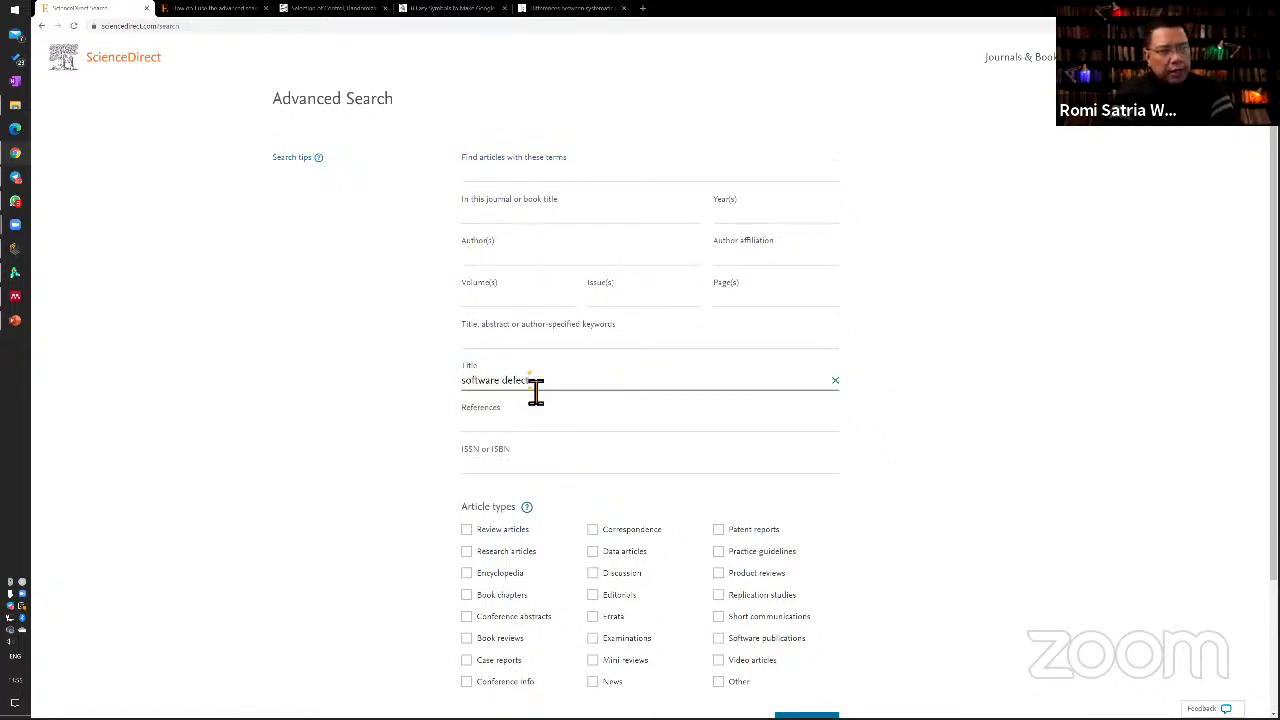
type(" prediction")
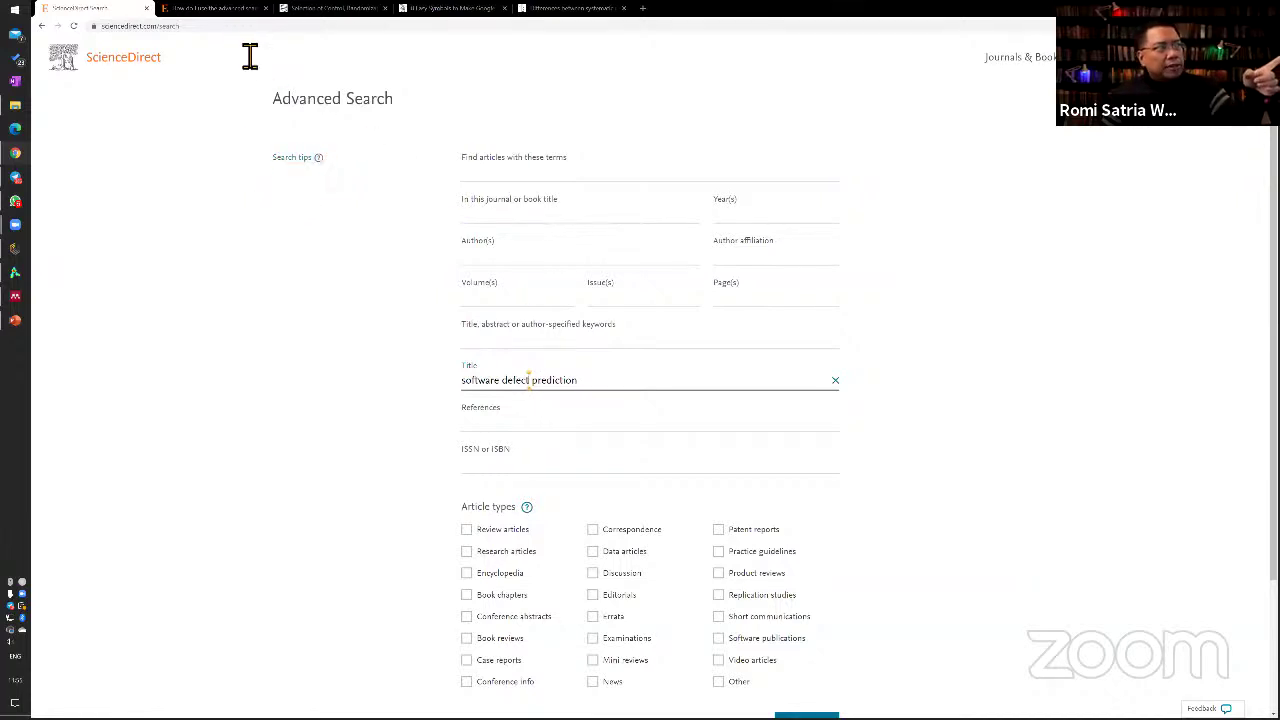
Examine the document types and search field definitions in the ScienceDirect advanced search help article
left_click(229, 12)
left_click(103, 10)
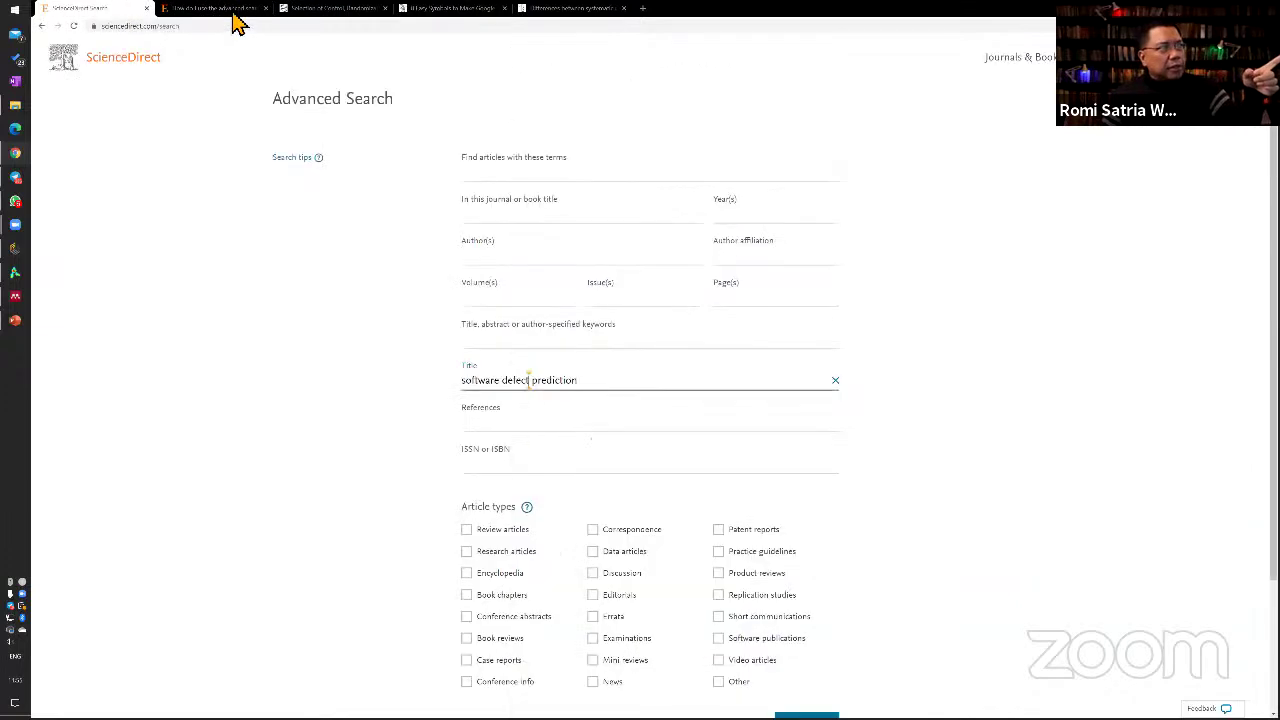
left_click(237, 12)
scroll(846, 449, "down", 1)
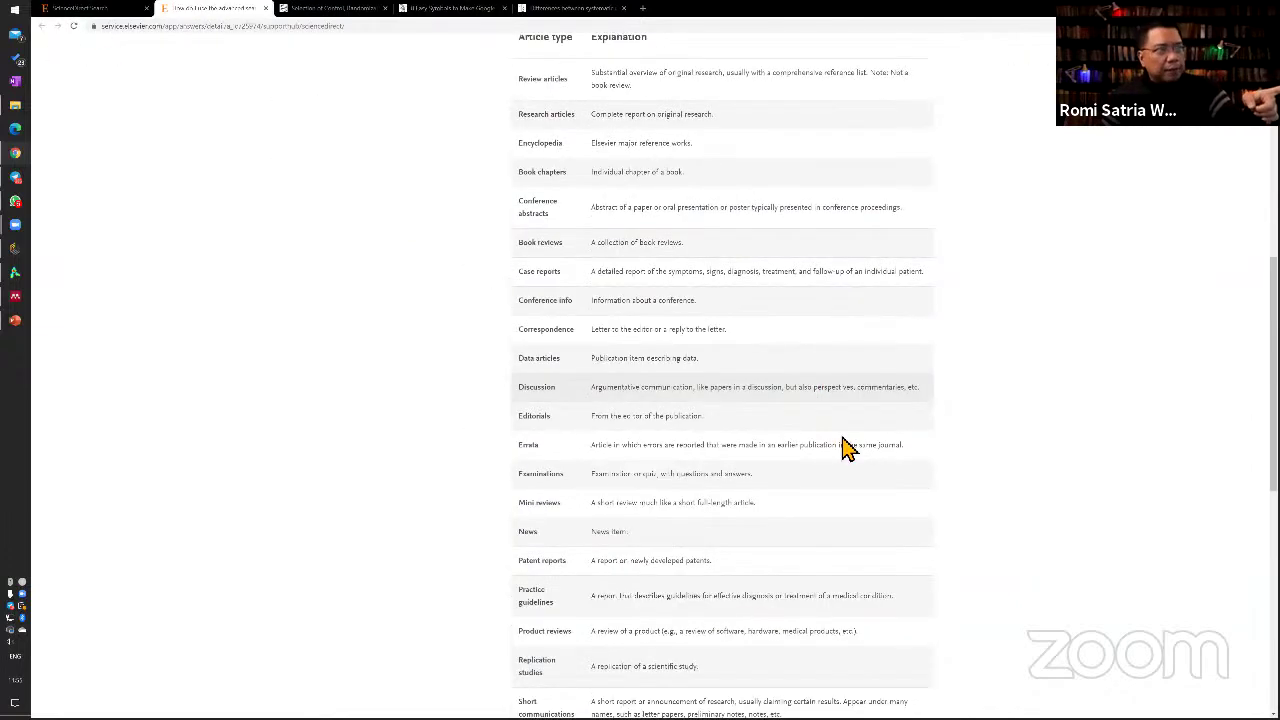
scroll(846, 449, "up", 6)
scroll(846, 449, "down", 4)
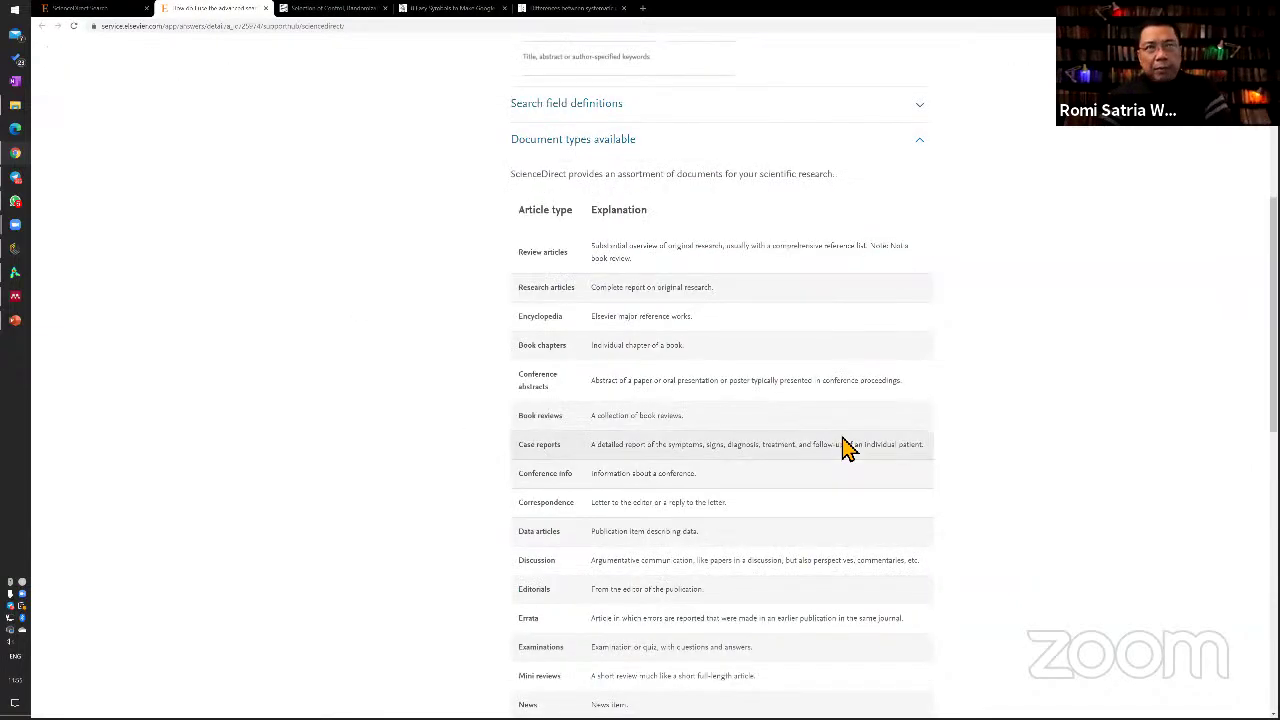
left_click(922, 112)
scroll(760, 400, "down", 1)
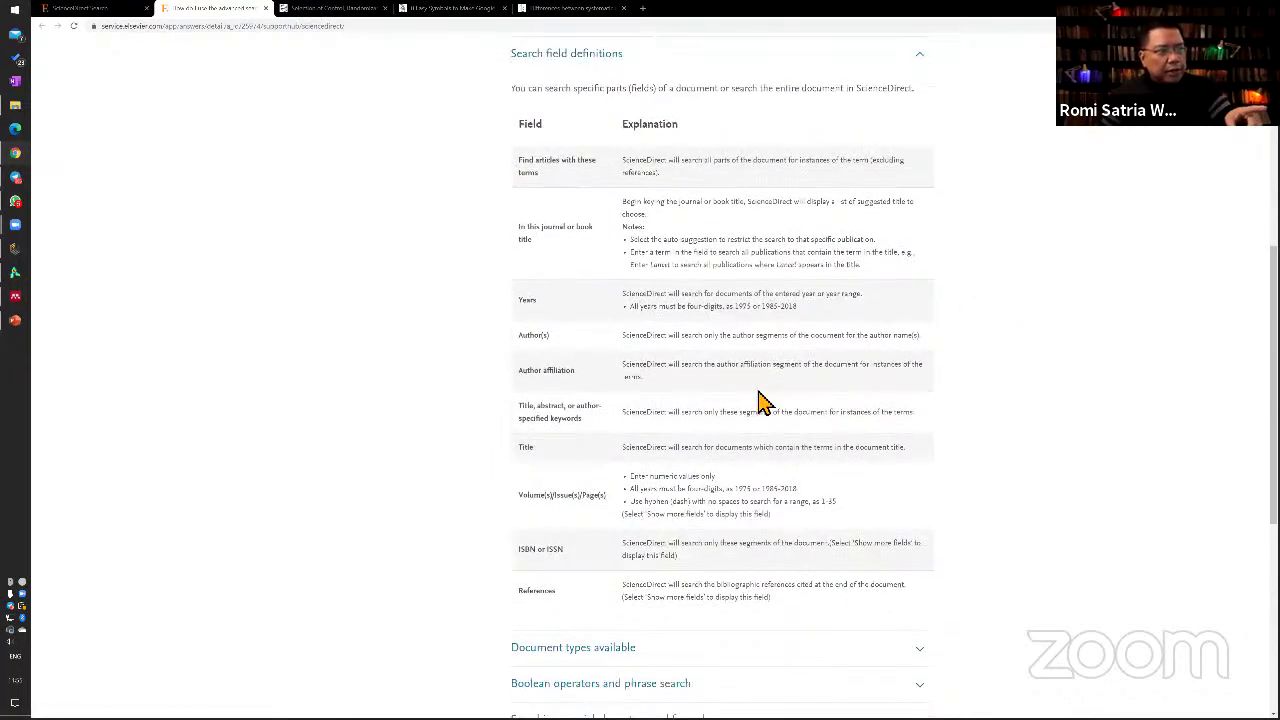
scroll(760, 400, "down", 5)
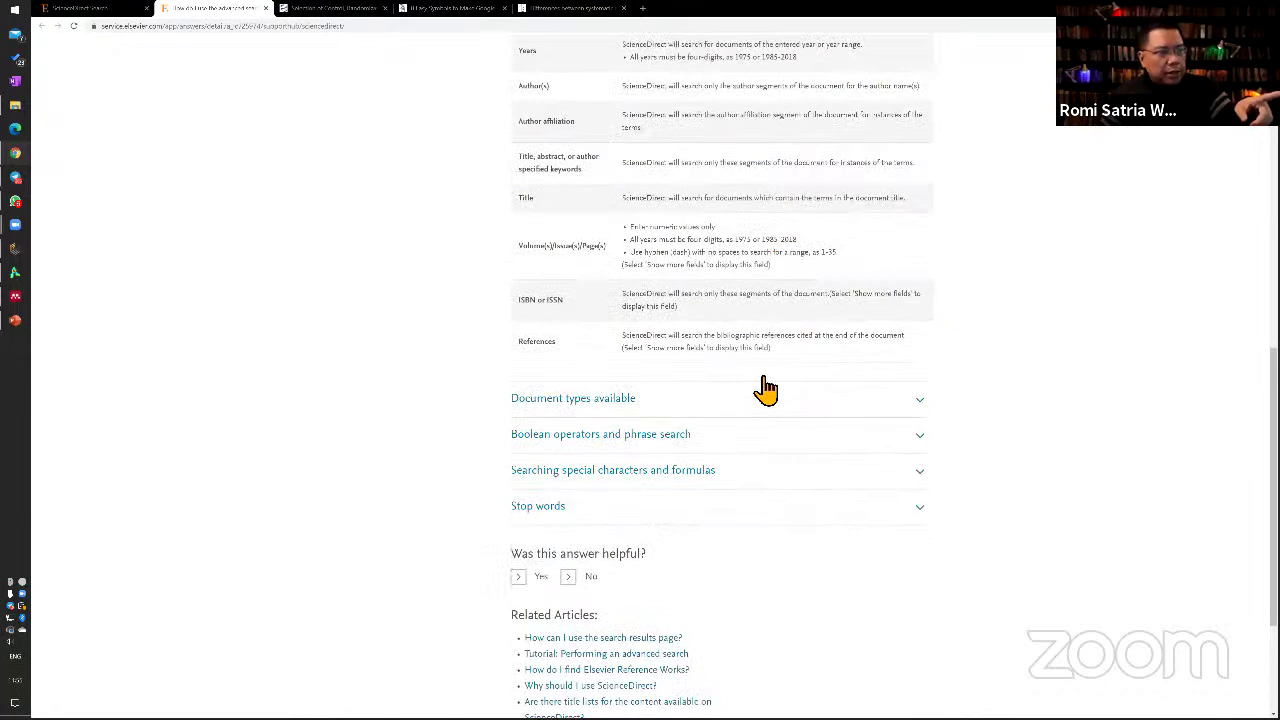
Examine the help article's section on Boolean operators and phrase search, and return to the advanced search form
scroll(765, 390, "down", 1)
left_click(940, 400)
scroll(975, 400, "down", 6)
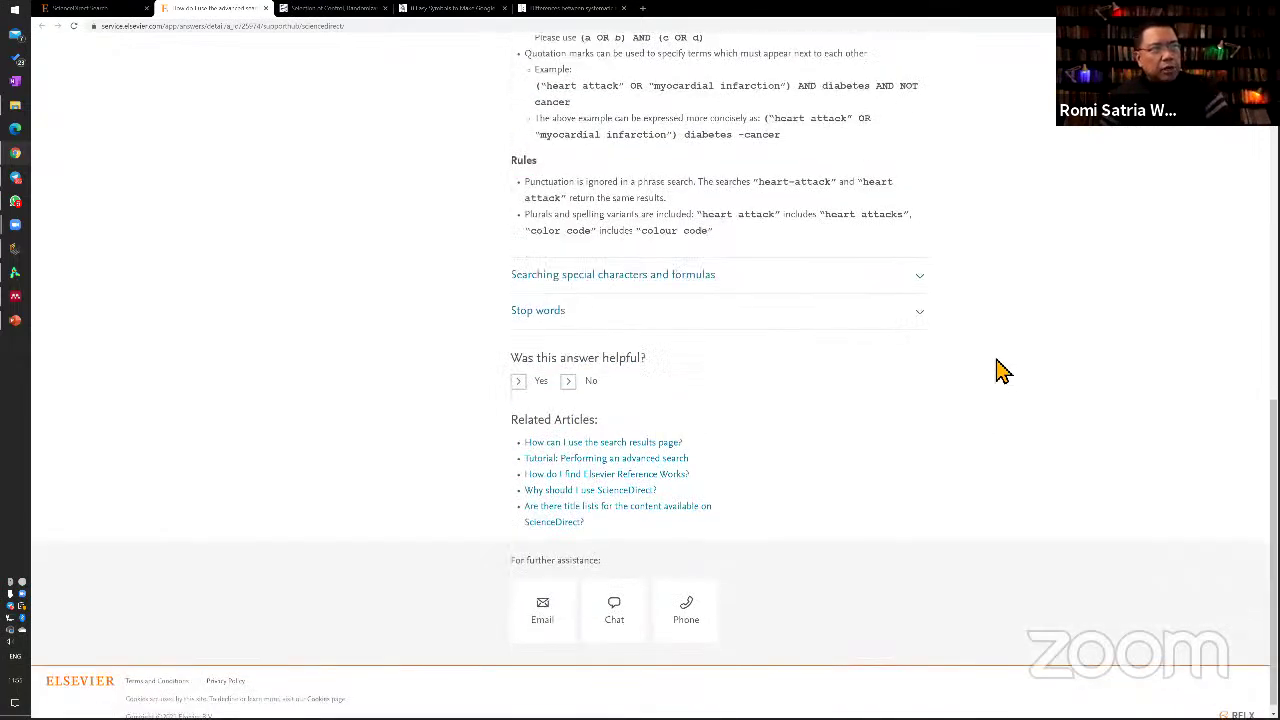
scroll(1000, 370, "up", 7)
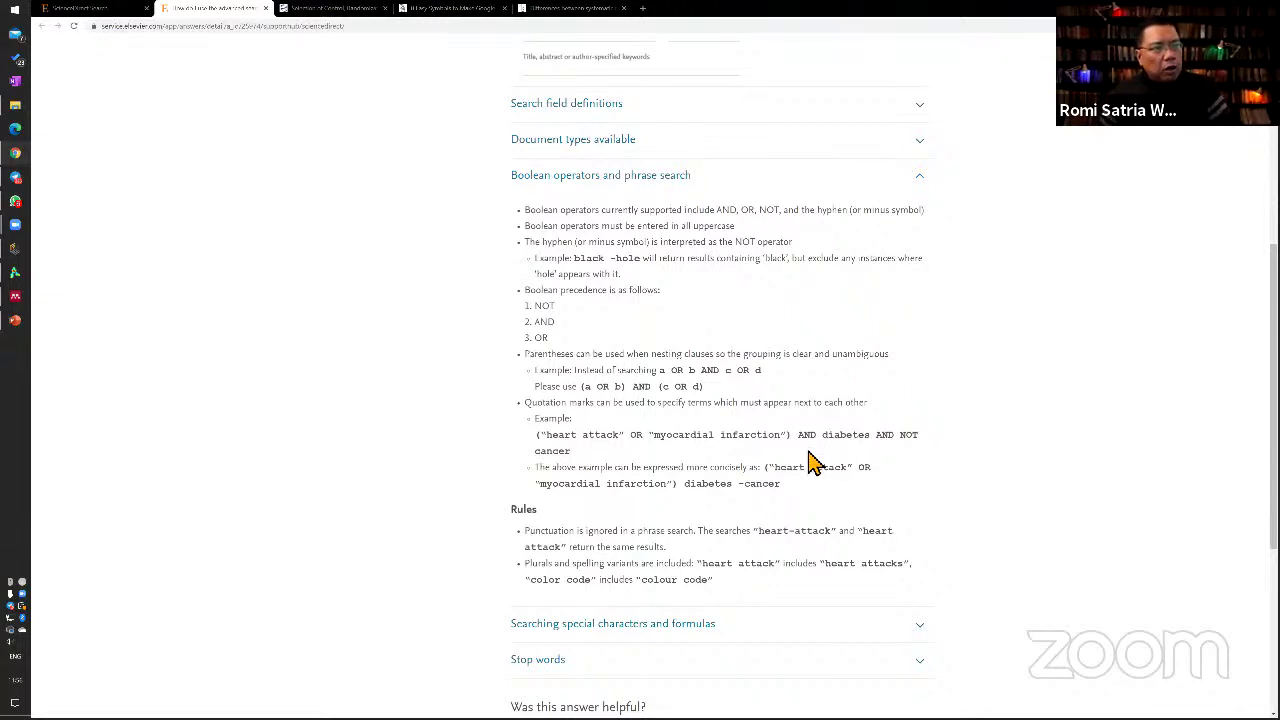
scroll(812, 462, "up", 3)
left_click(114, 10)
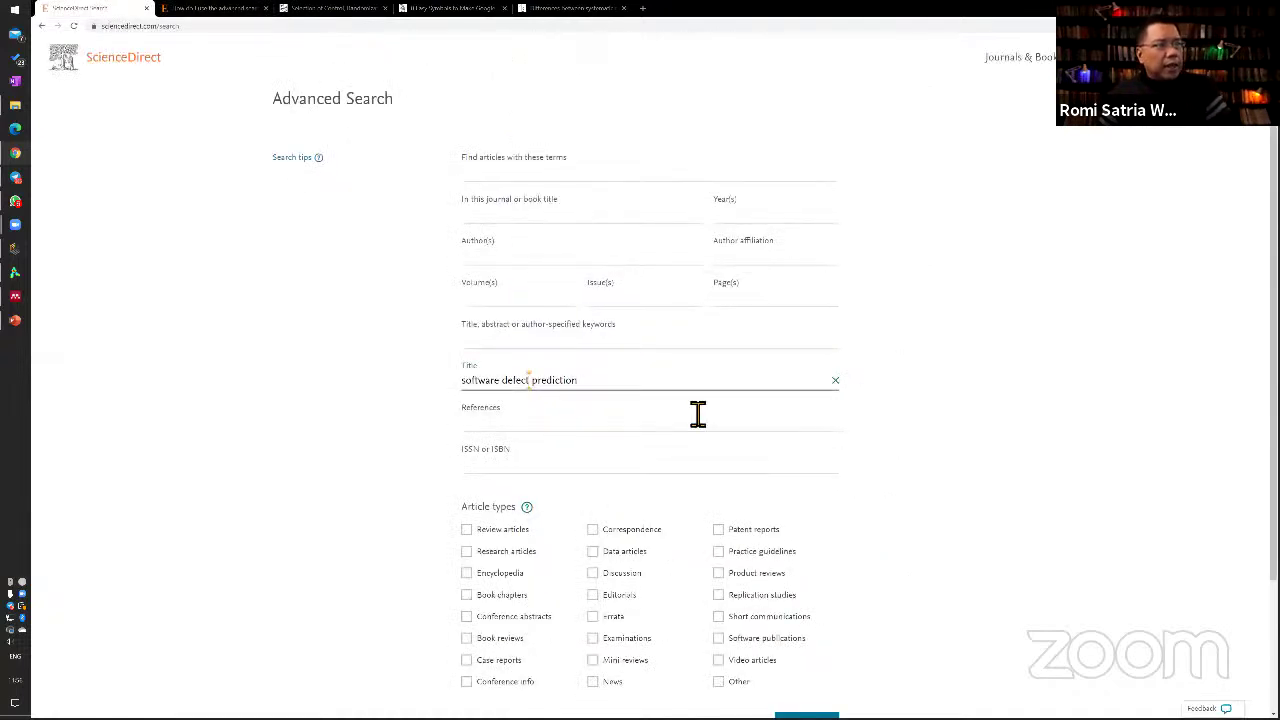
Extend the title query to "software (defect OR fault) prediction"
key("Left")
key("Left")
key("Left")
key("Left")
key("Left")
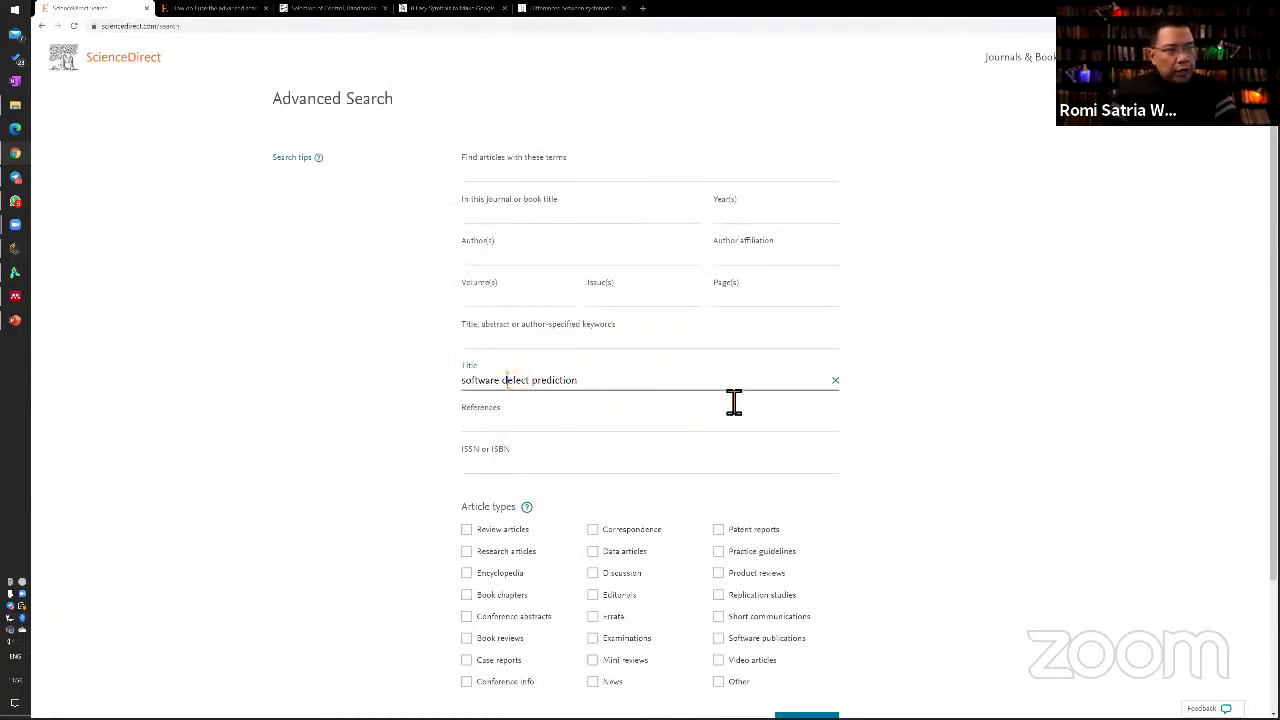
type("(")
key("Right")
key("Right")
key("Right")
key("Right")
key("Right")
key("Right")
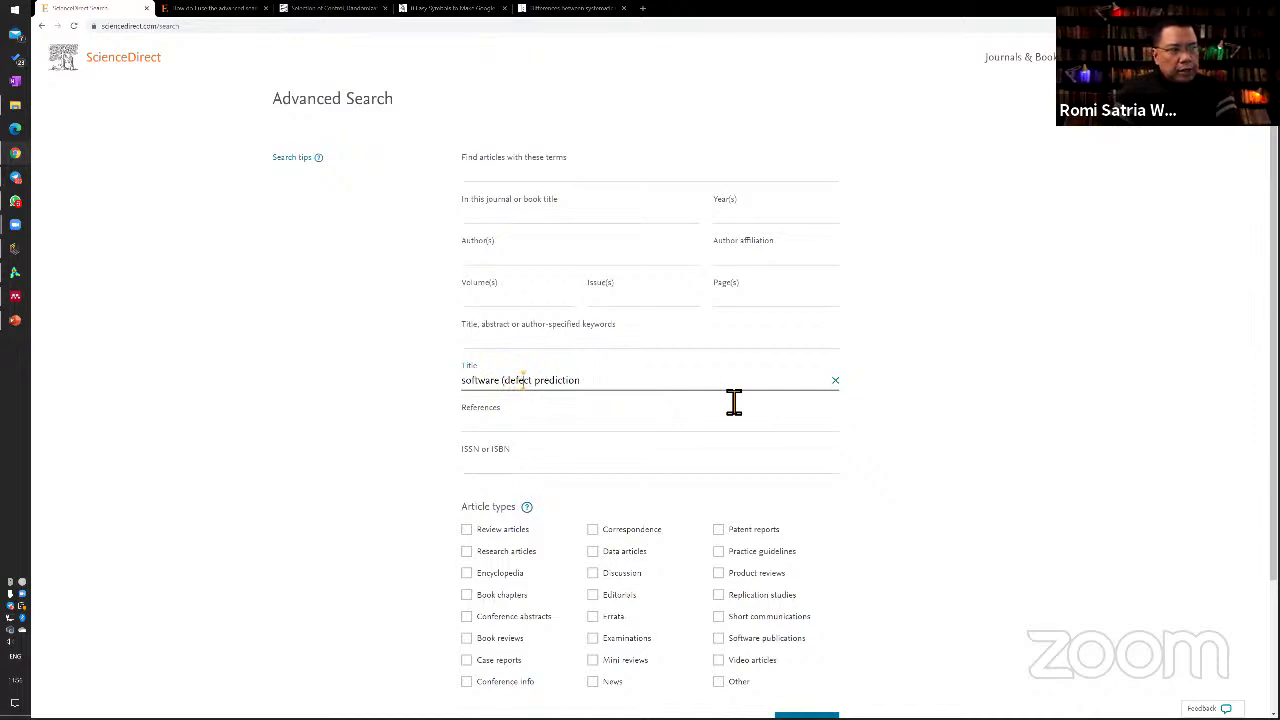
type("OR")
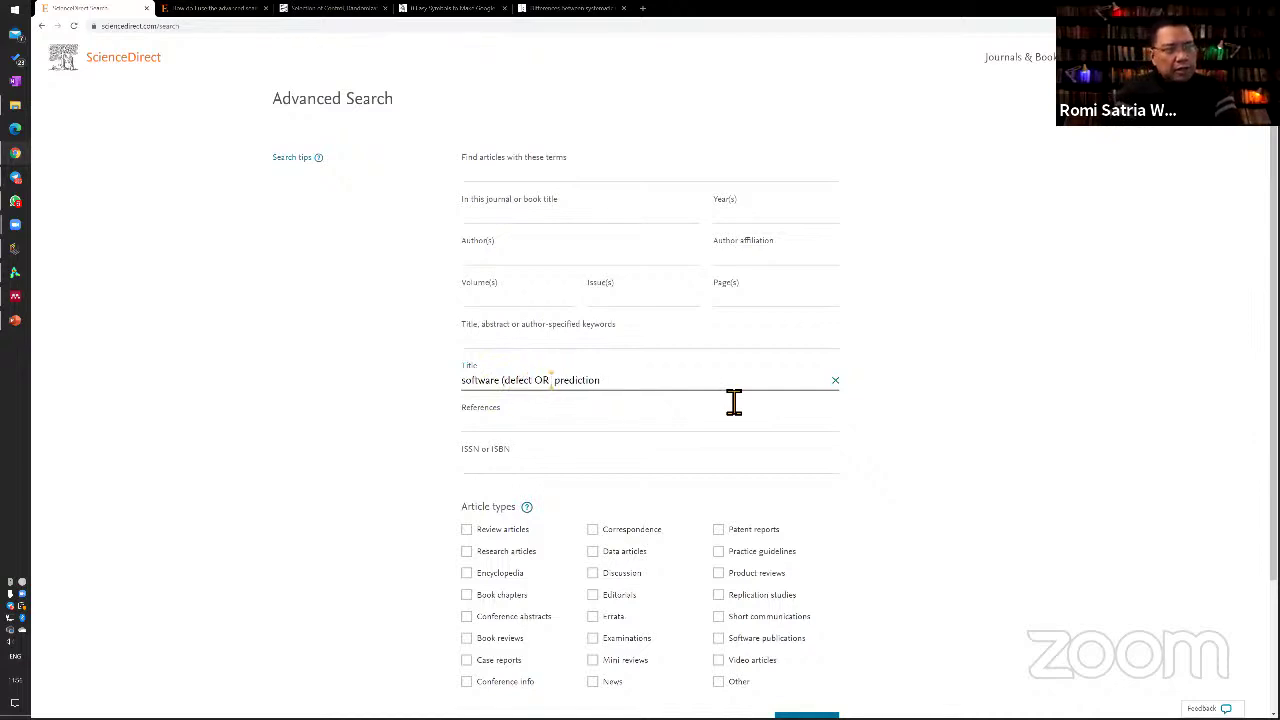
type(" fault)")
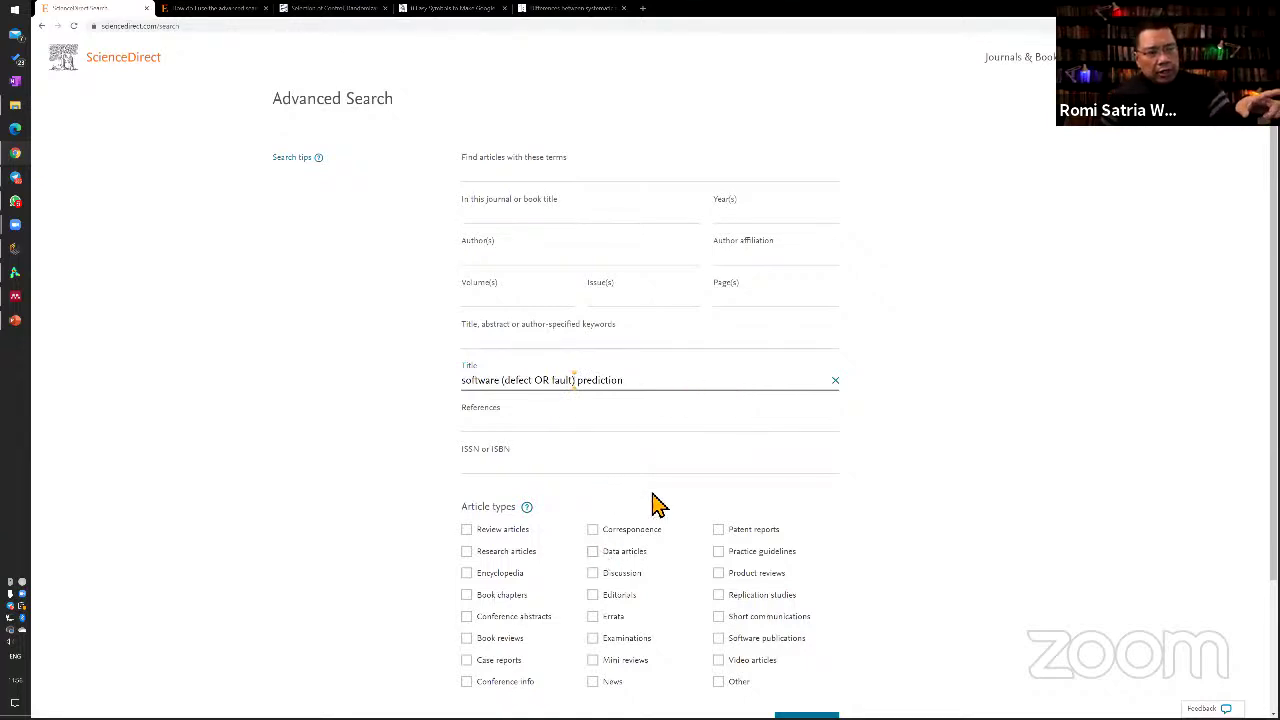
Limit the article types to review and research articles and run a search for "hypnoteaching" in the title
left_click(472, 535)
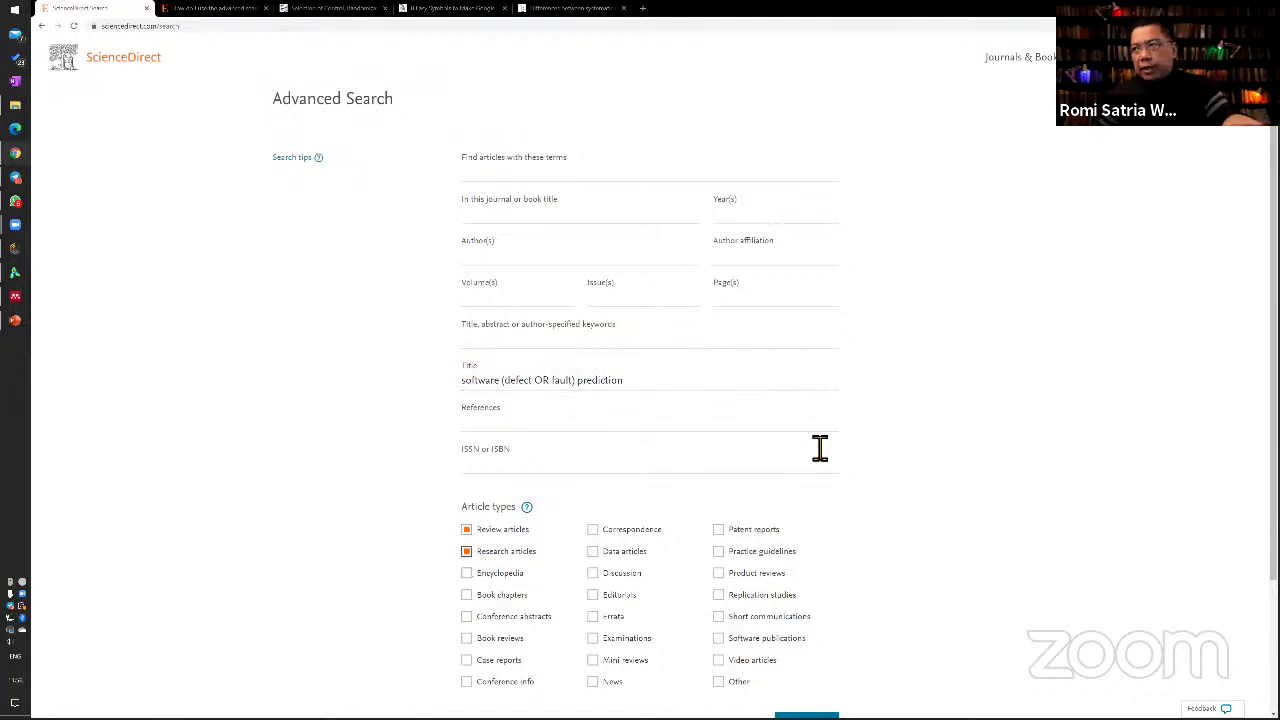
left_click_drag(697, 392, 420, 403)
type("h")
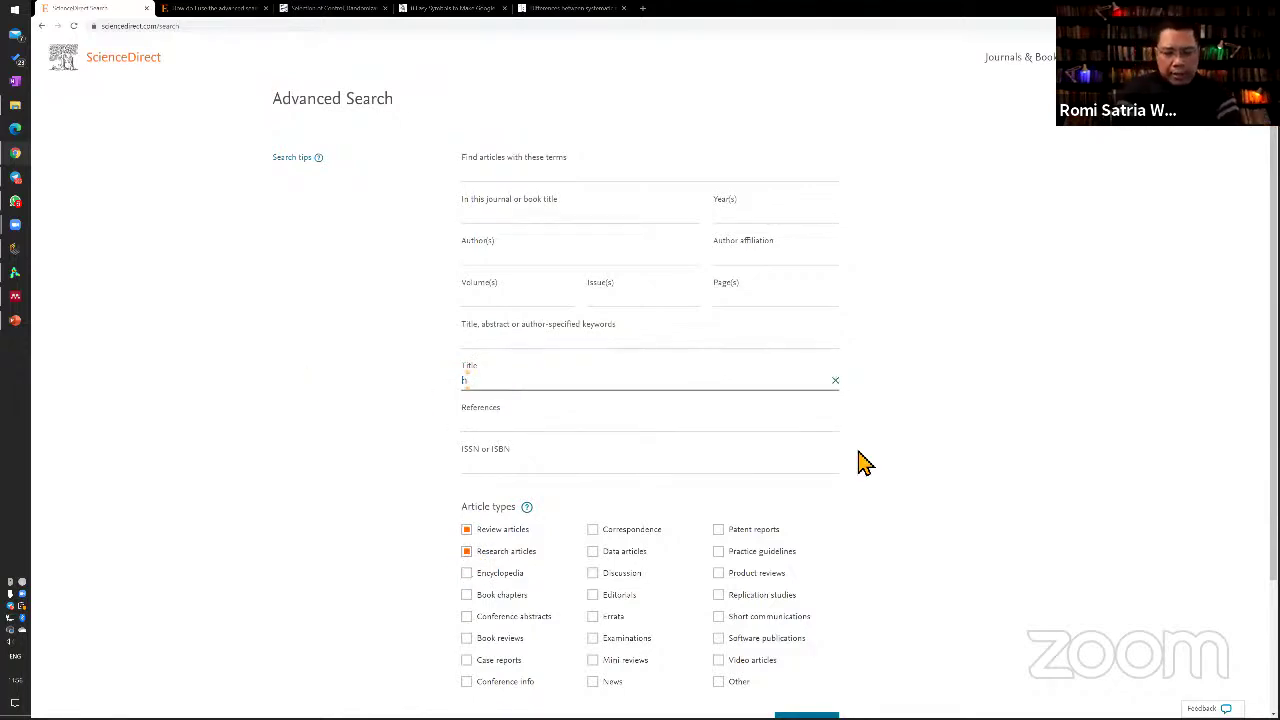
type("ypn")
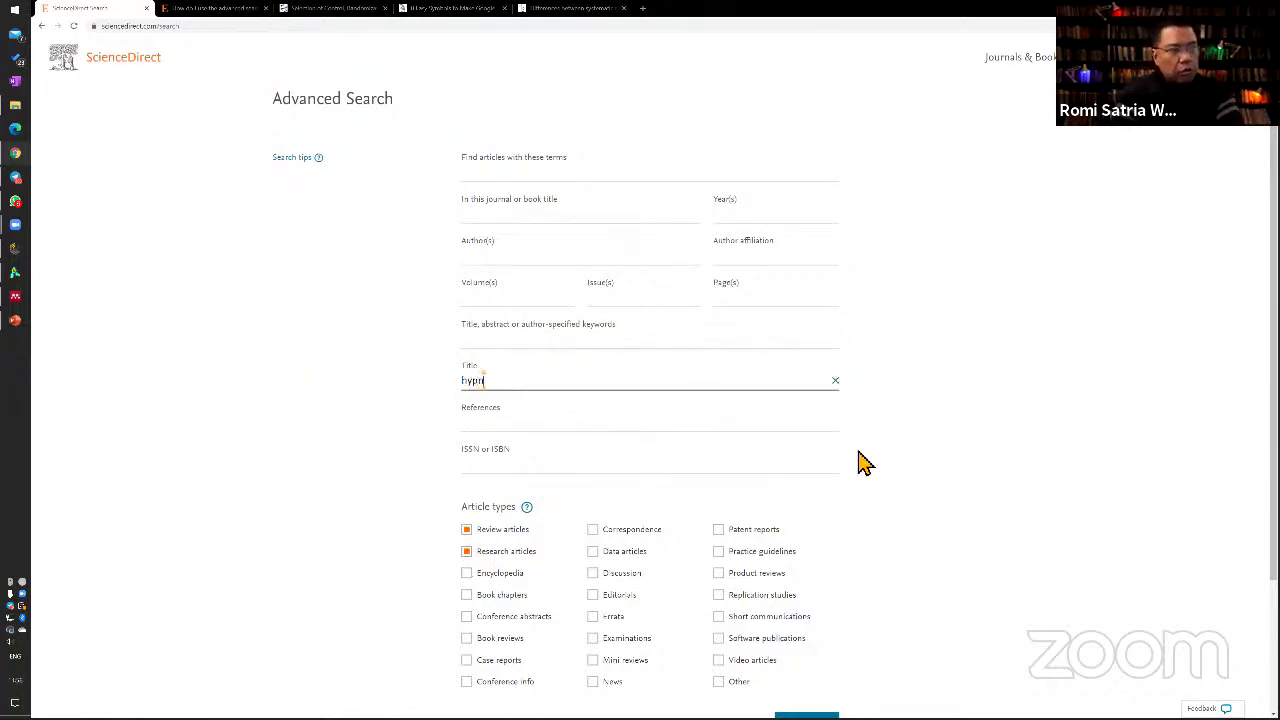
type("oteaching")
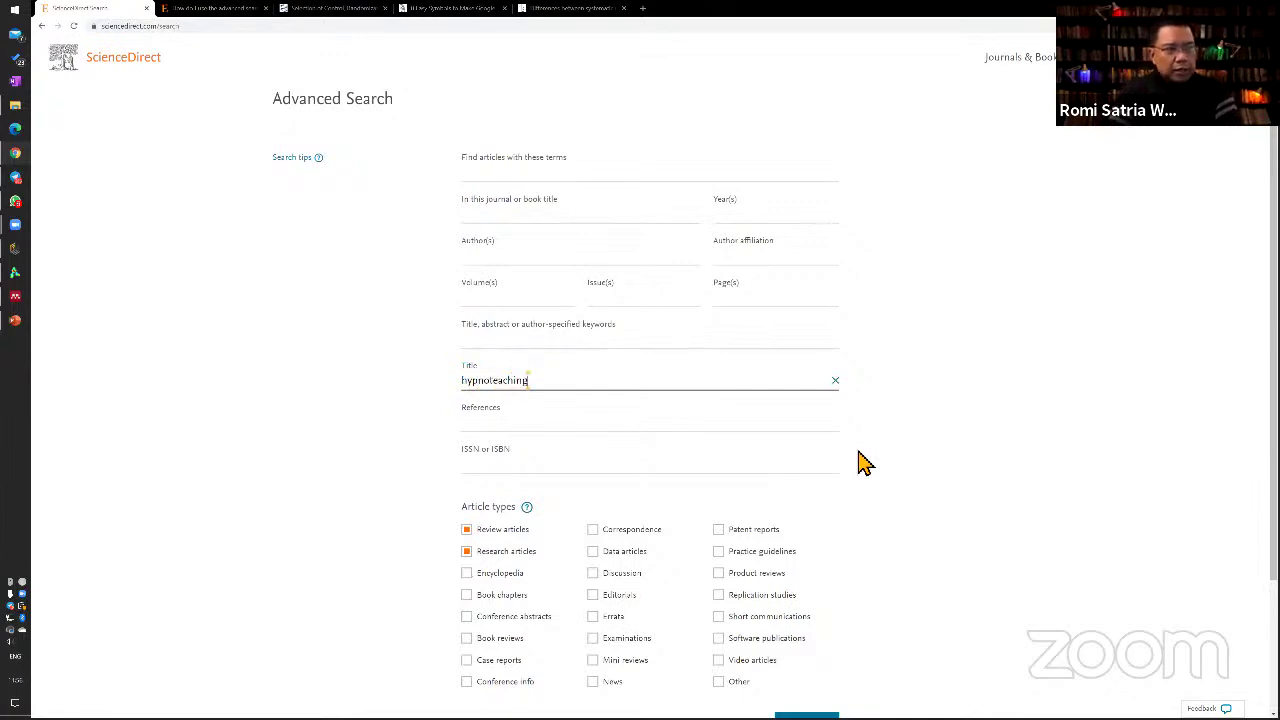
scroll(960, 520, "down", 1)
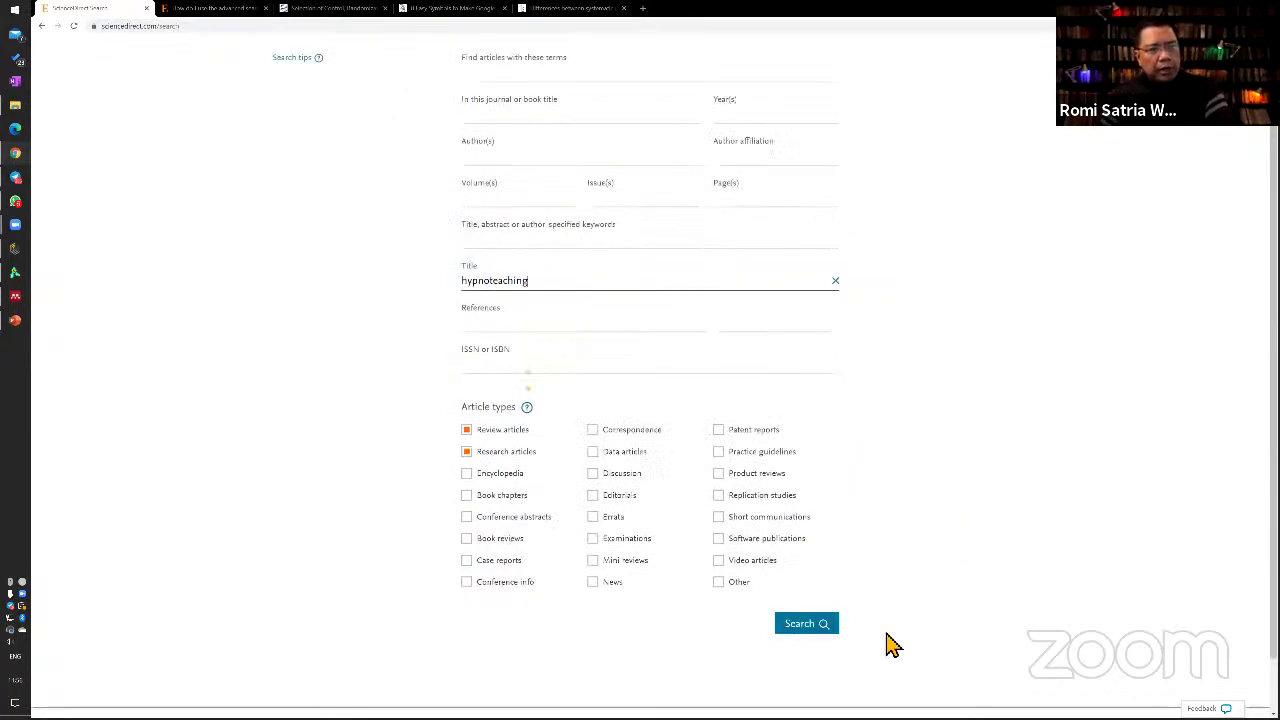
key("Return")
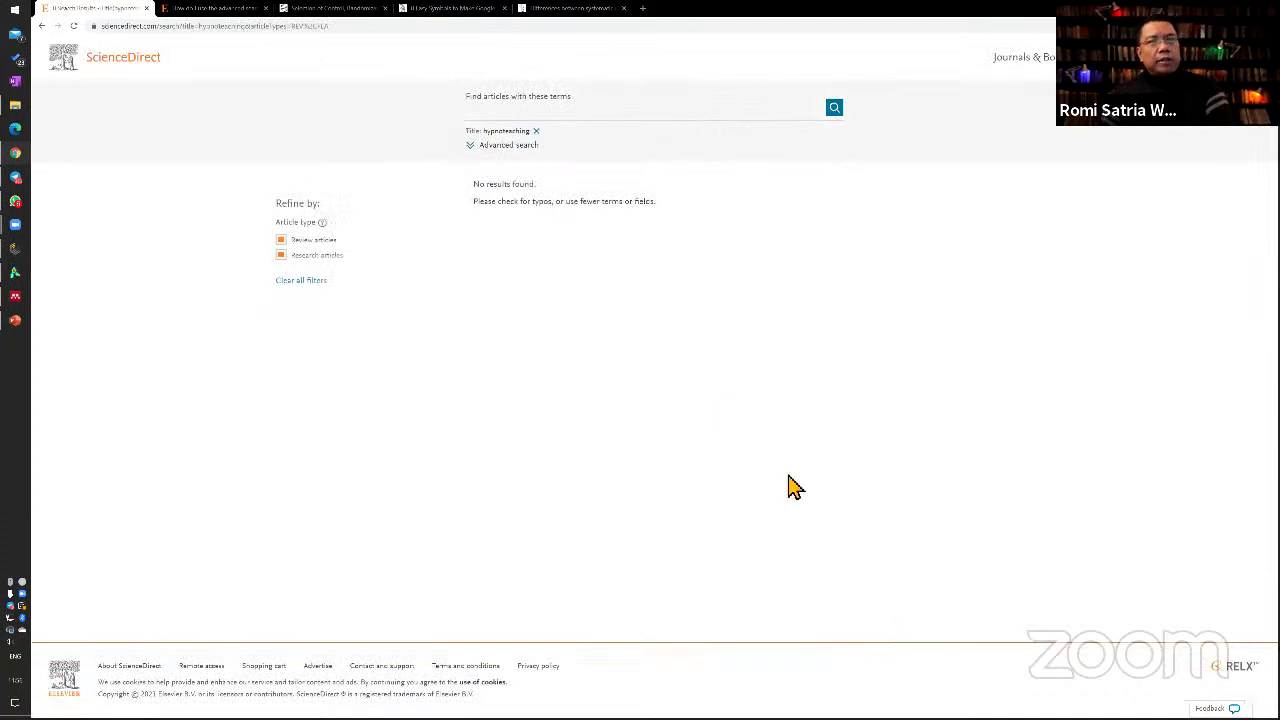
Reopen the advanced search, change the title term to "hypno teaching" and run the search again
left_click(508, 146)
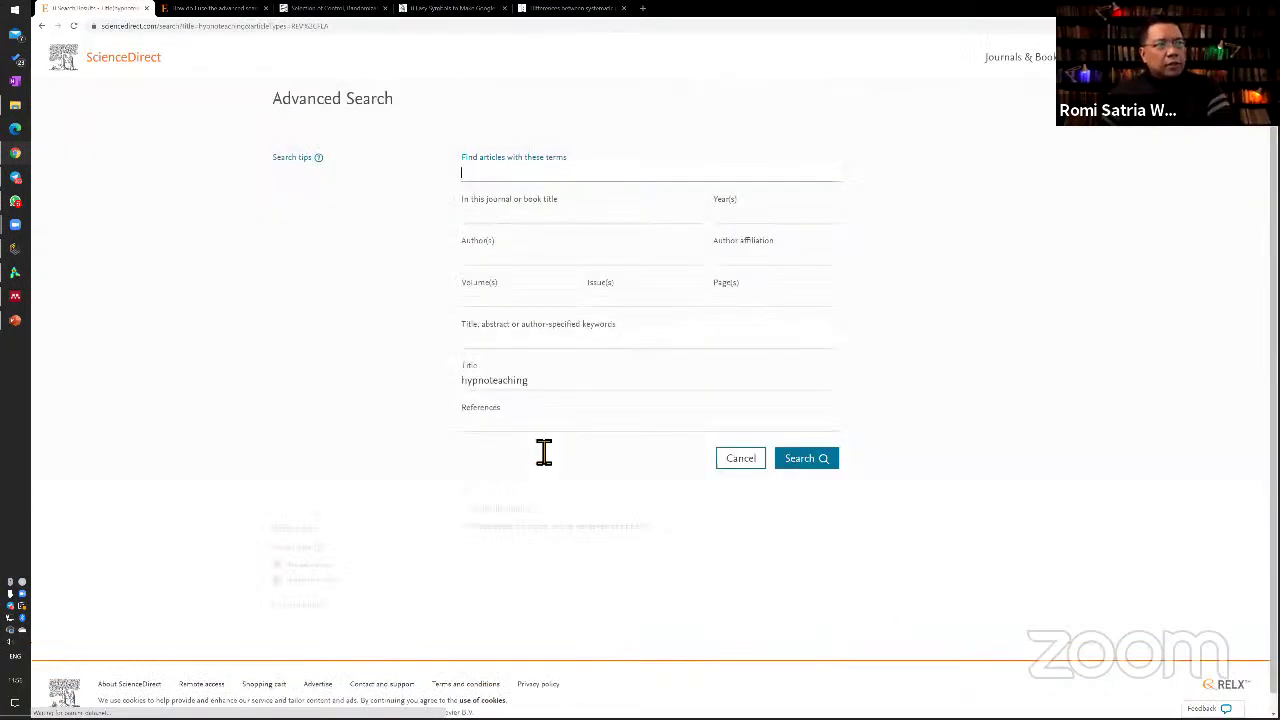
left_click(494, 391)
scroll(846, 643, "down", 1)
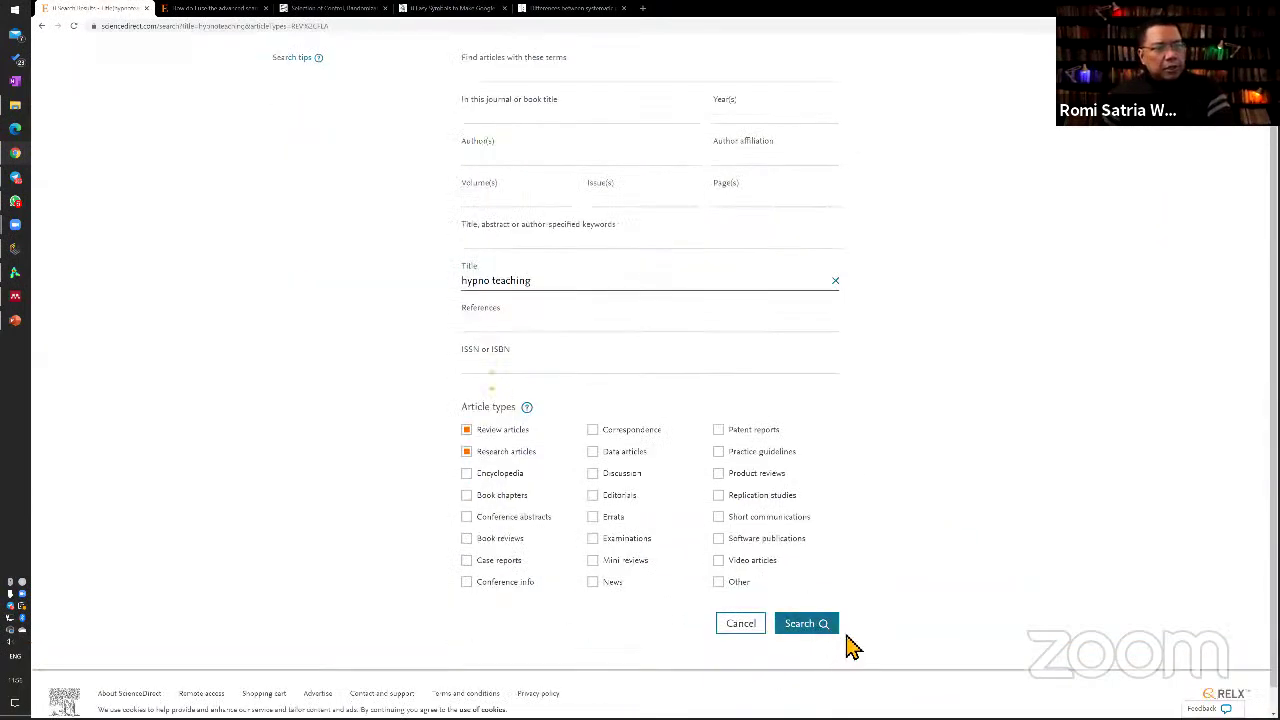
key("Return")
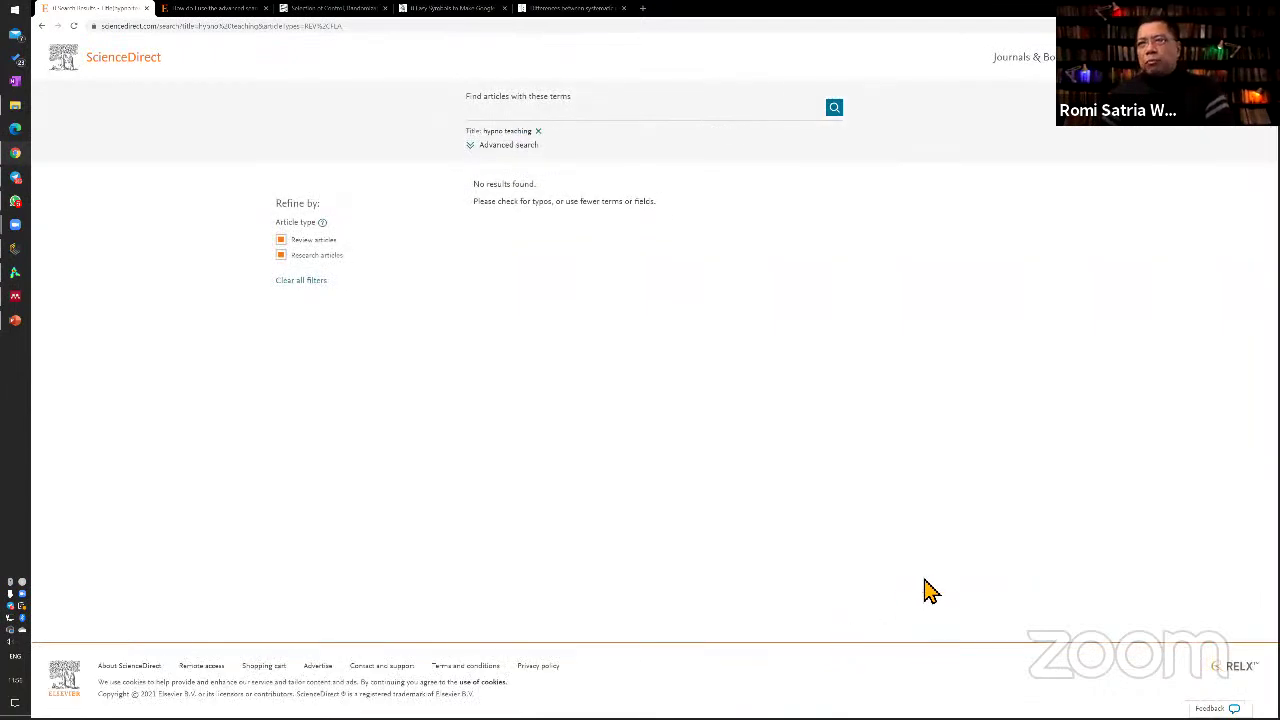
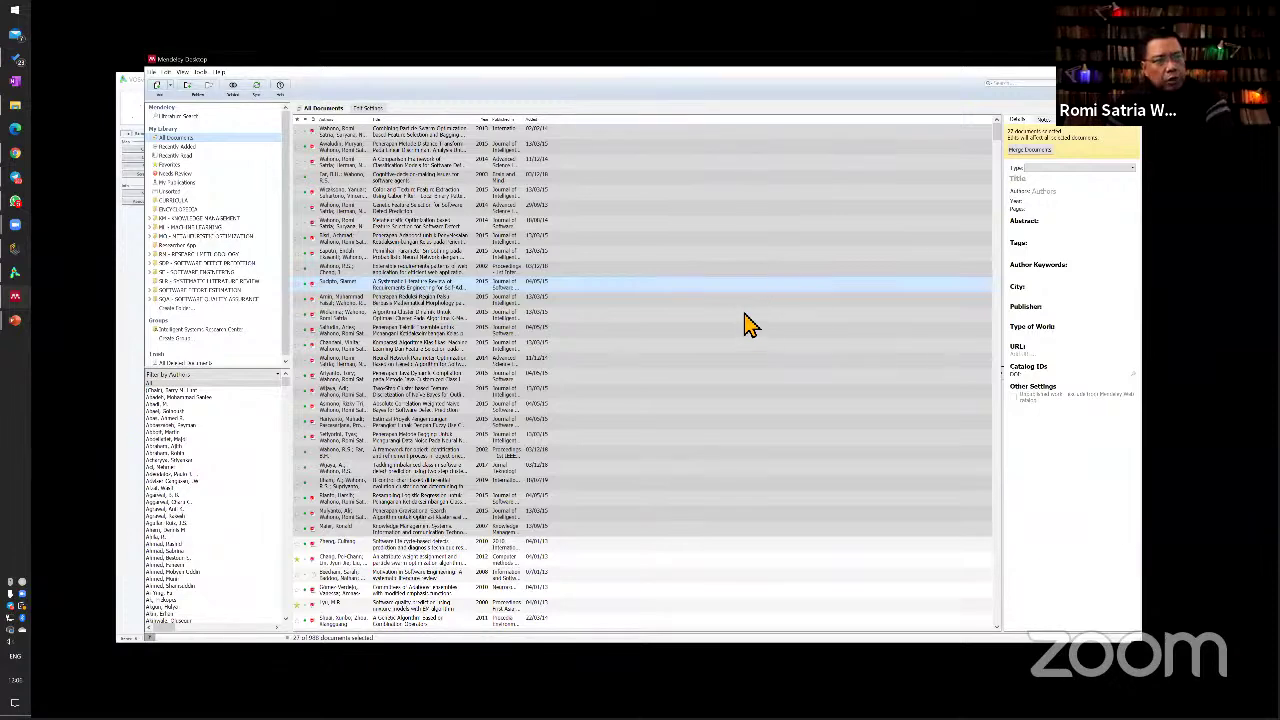
View the RIS option among the export file types for all Mendeley documents, cancel the export, and switch to the author map in VOSviewer
left_click(344, 290)
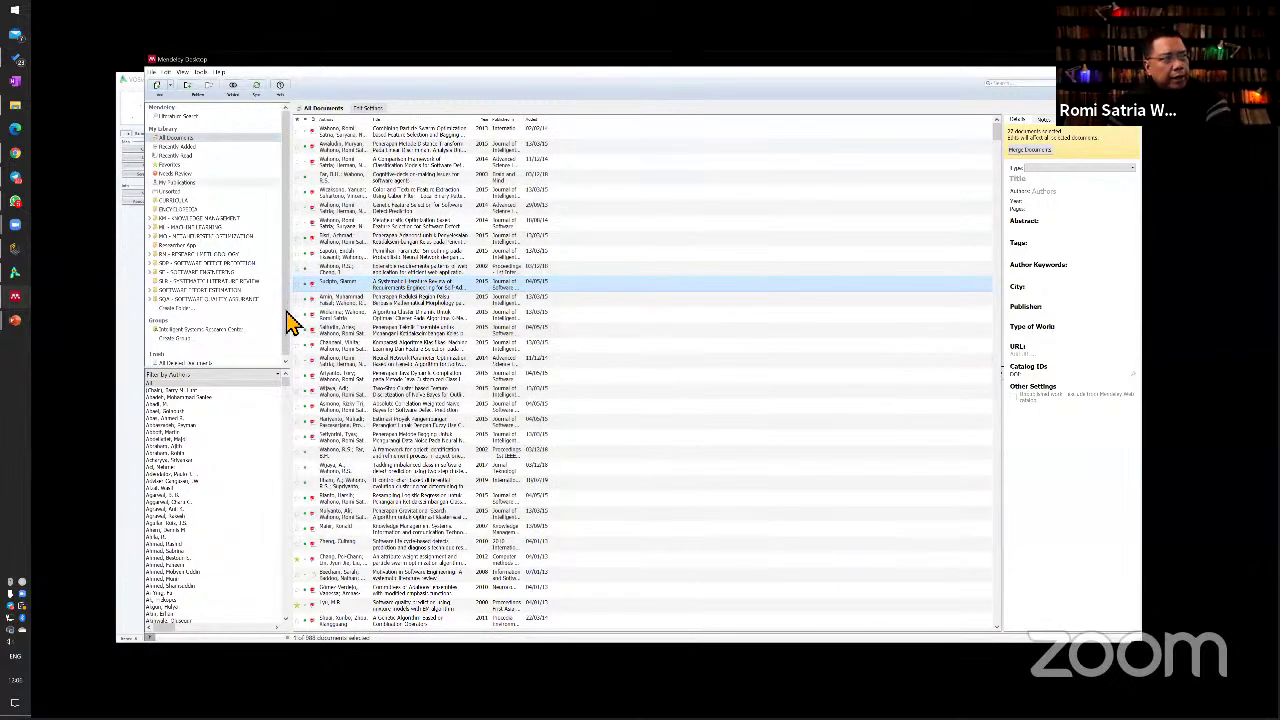
key("ctrl+e")
left_click(428, 292)
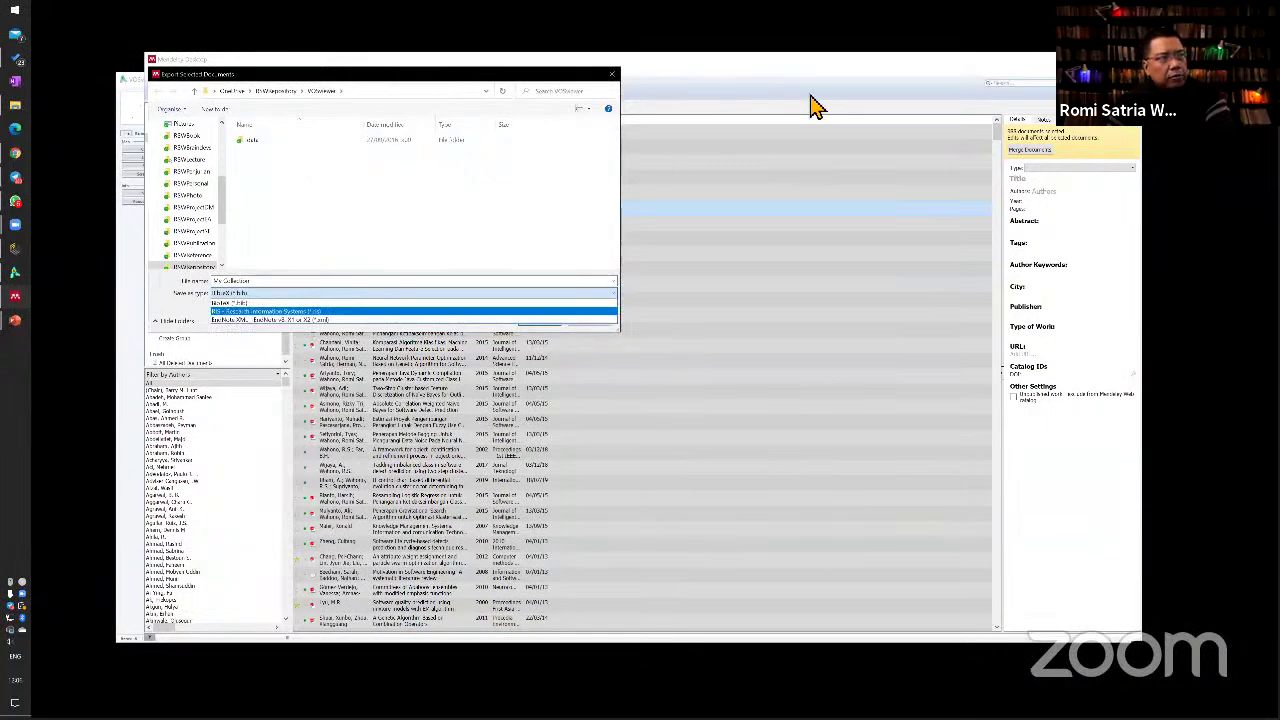
key("Escape")
key("Escape")
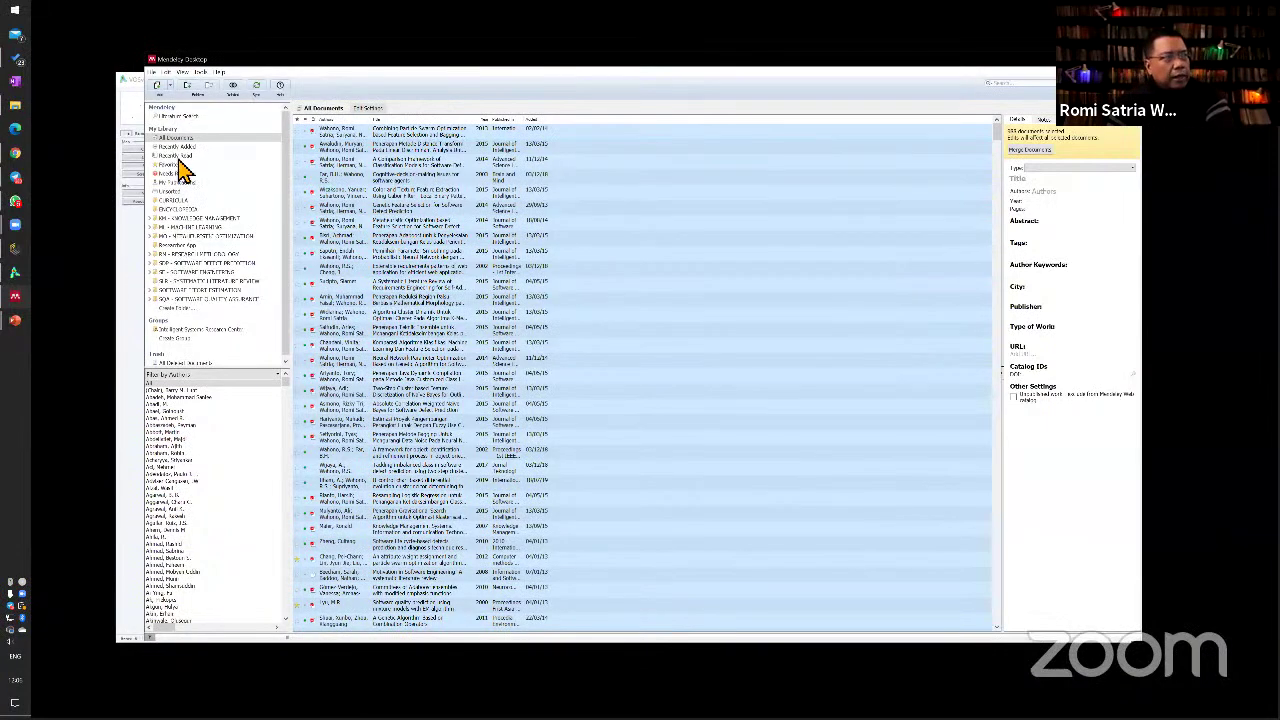
key("alt+Tab")
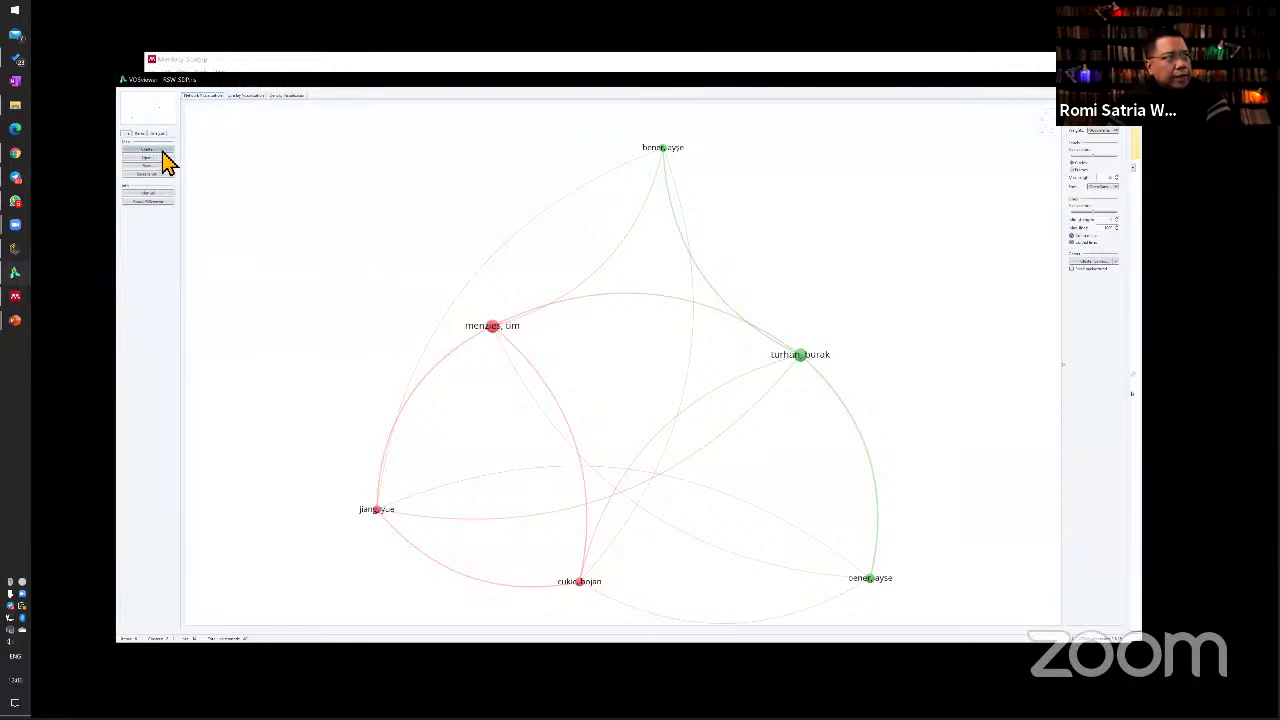
Start a new map from reference manager files and load the RSW ALL RIS file as its data source
left_click(150, 149)
left_click(642, 439)
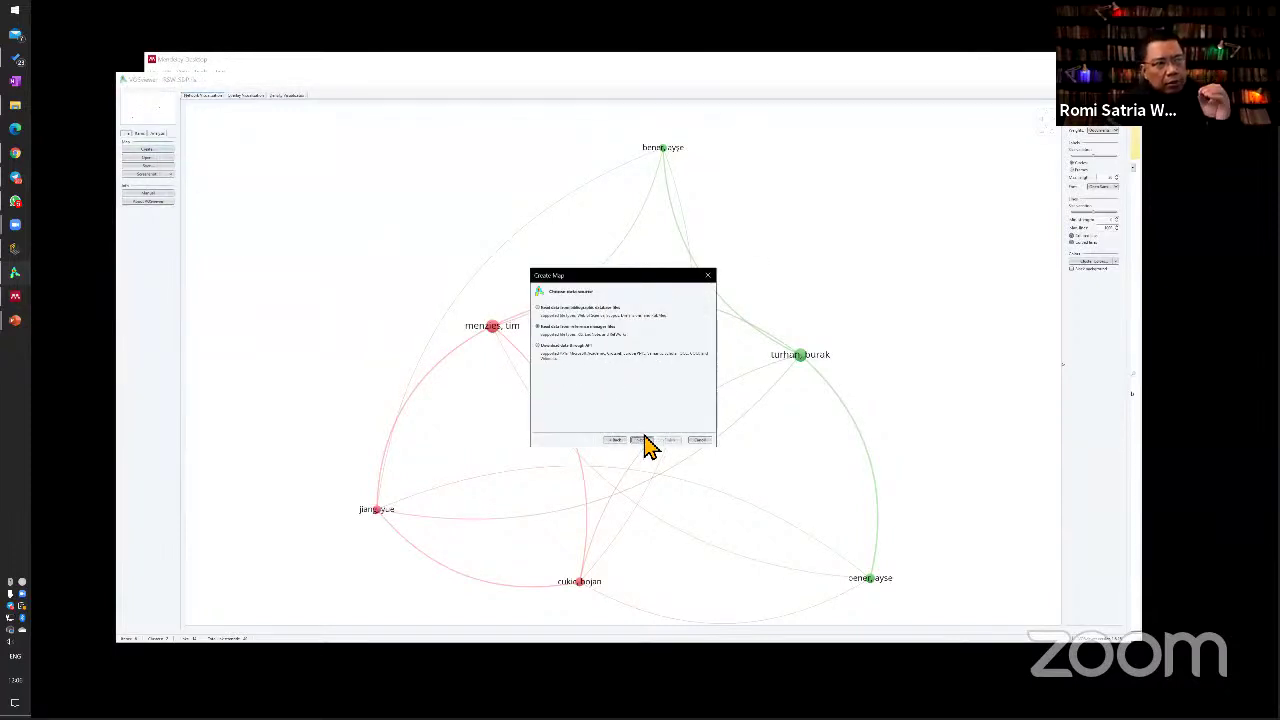
left_click(647, 440)
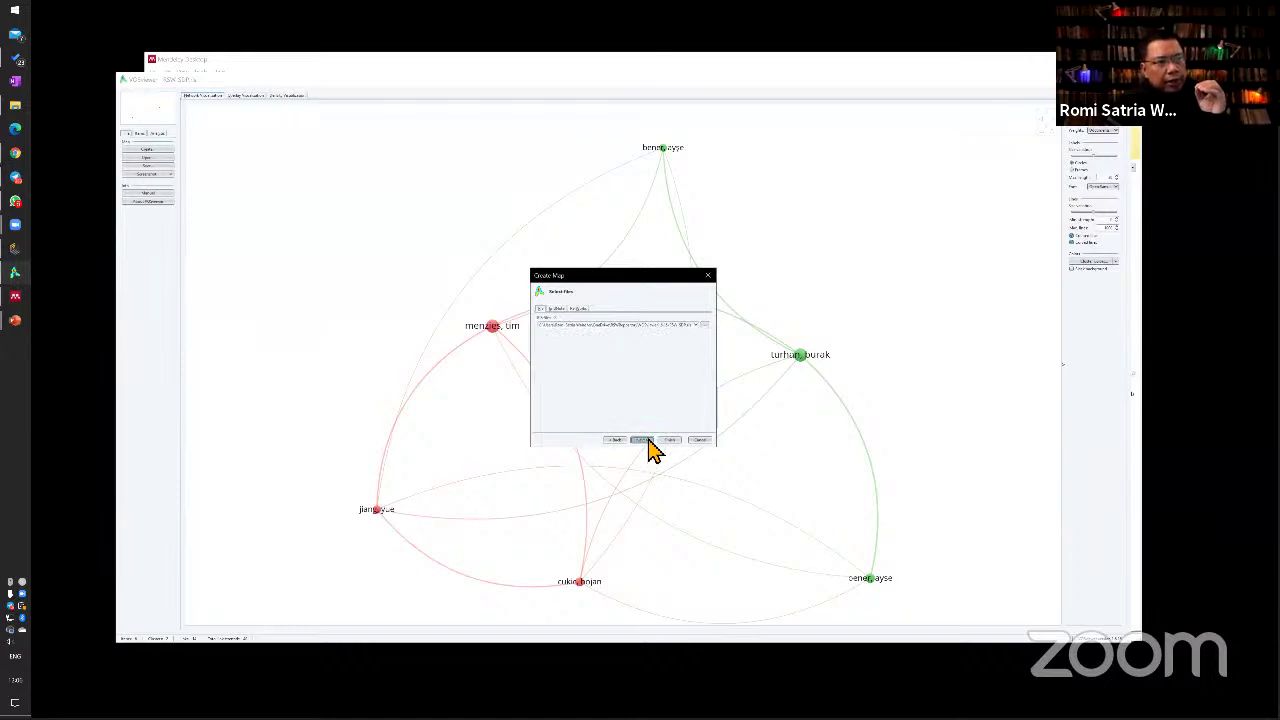
left_click(645, 441)
left_click(616, 441)
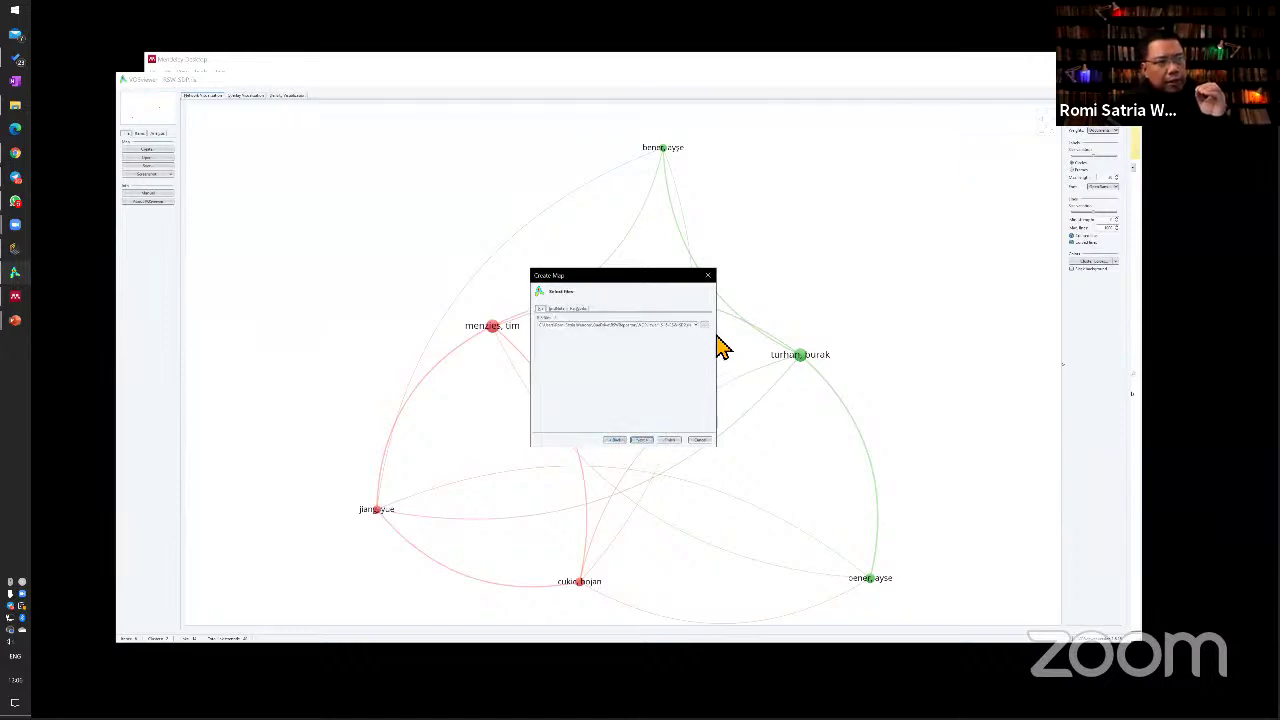
left_click(705, 328)
left_click(604, 336)
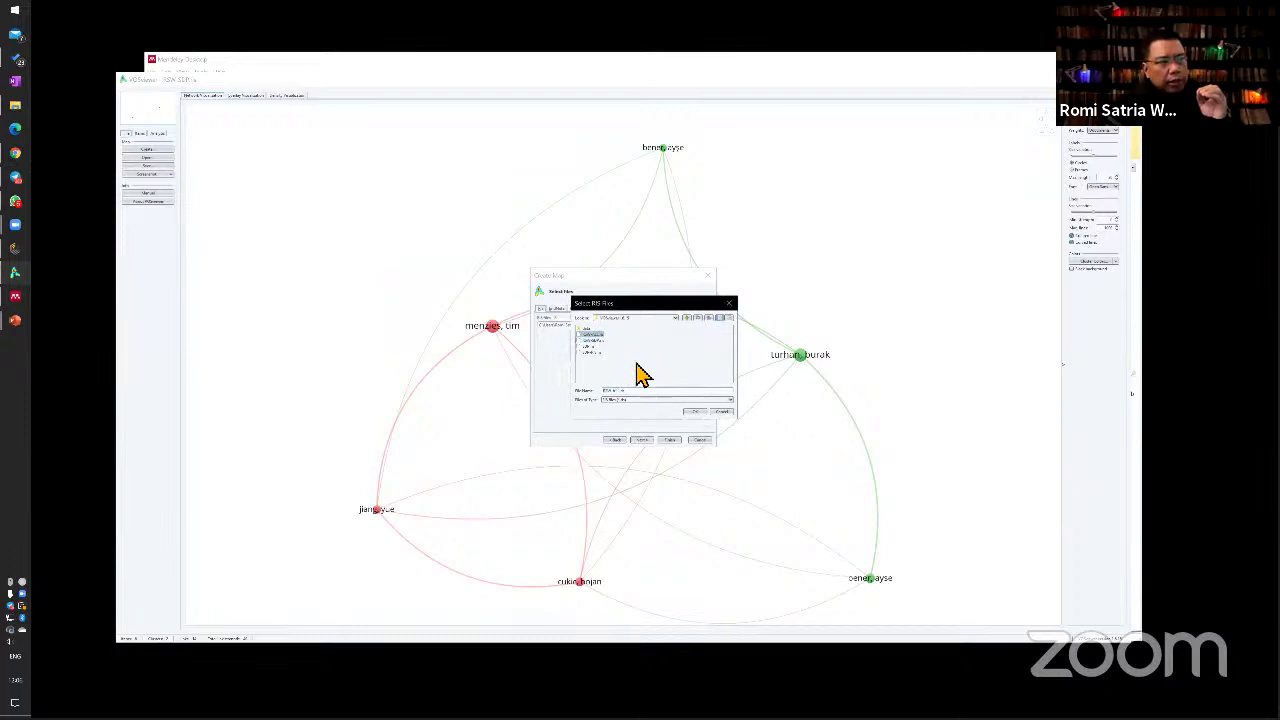
left_click(694, 412)
left_click(642, 441)
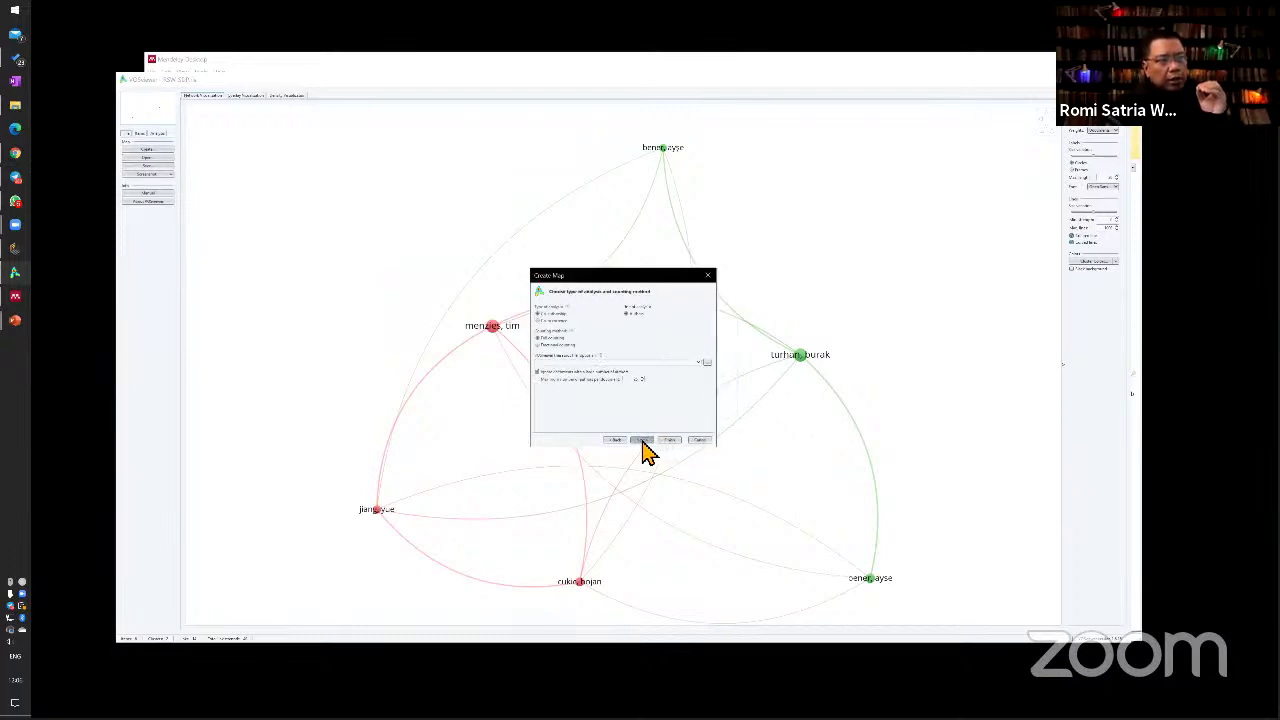
Create a keyword co-occurrence map with an adjusted minimum number of occurrences, keeping only the largest set of connected items
left_click(552, 320)
left_click(650, 440)
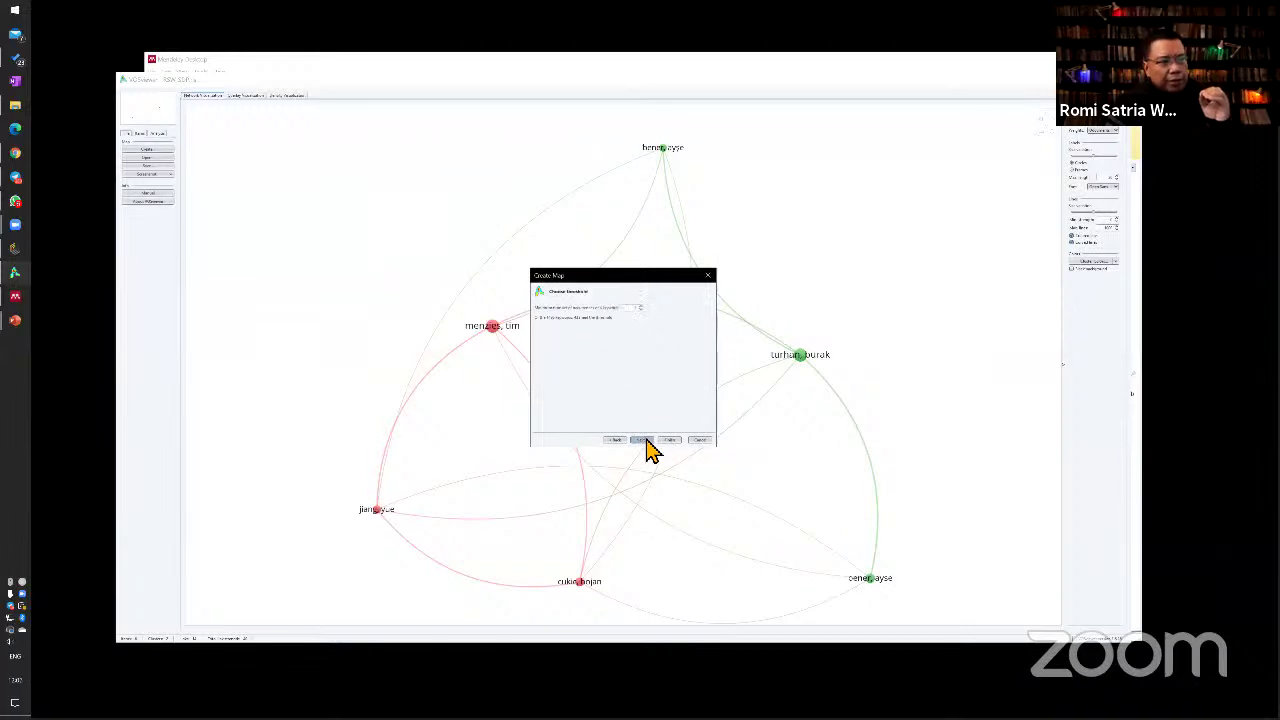
left_click(640, 309)
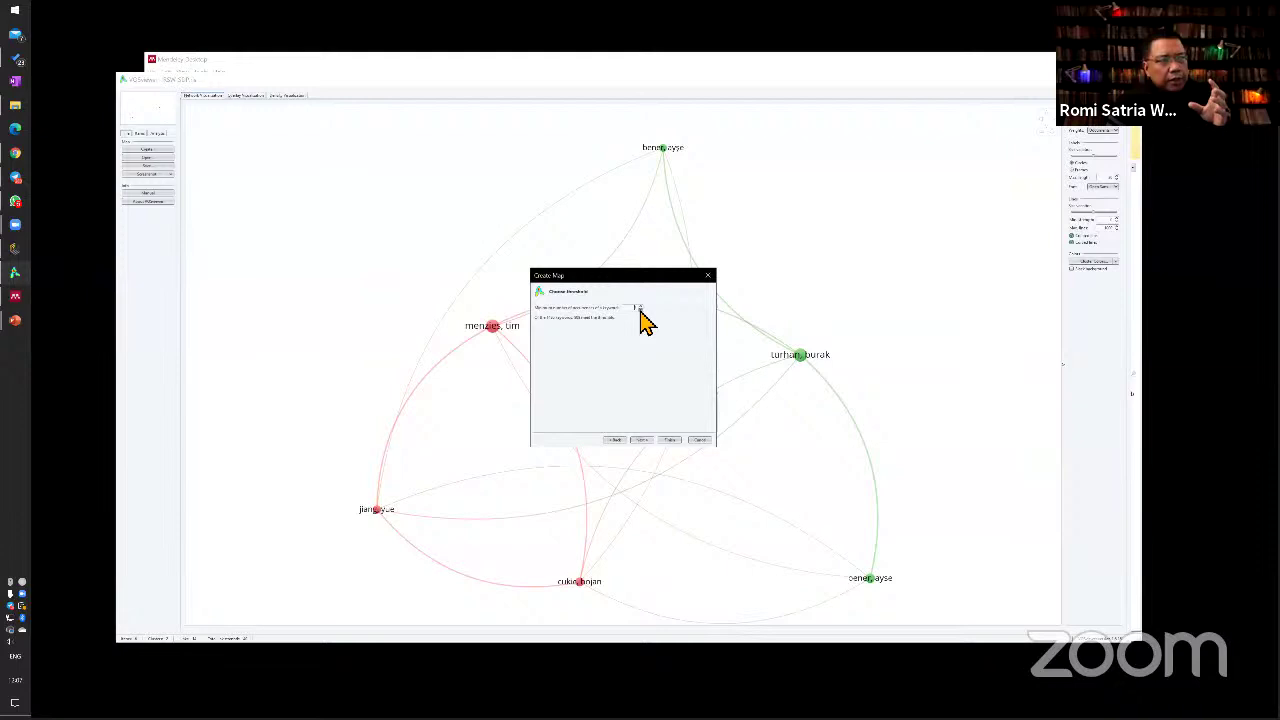
left_click(645, 441)
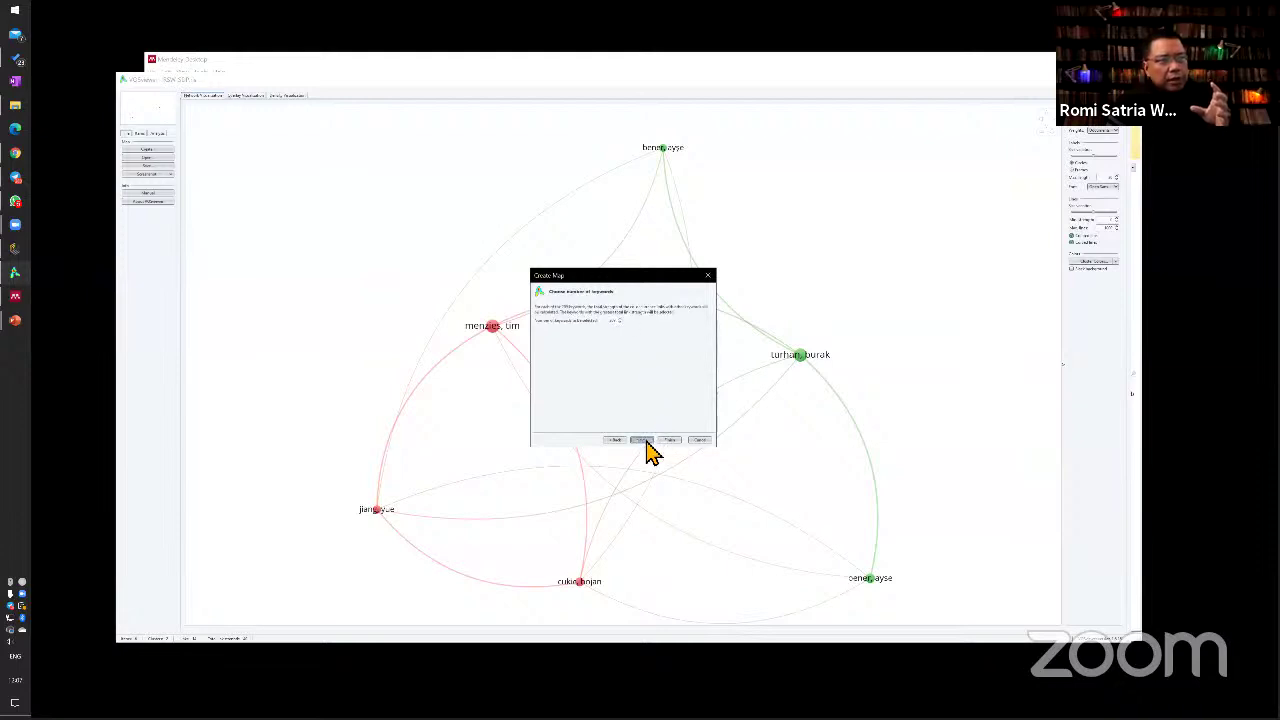
left_click(645, 441)
left_click(670, 442)
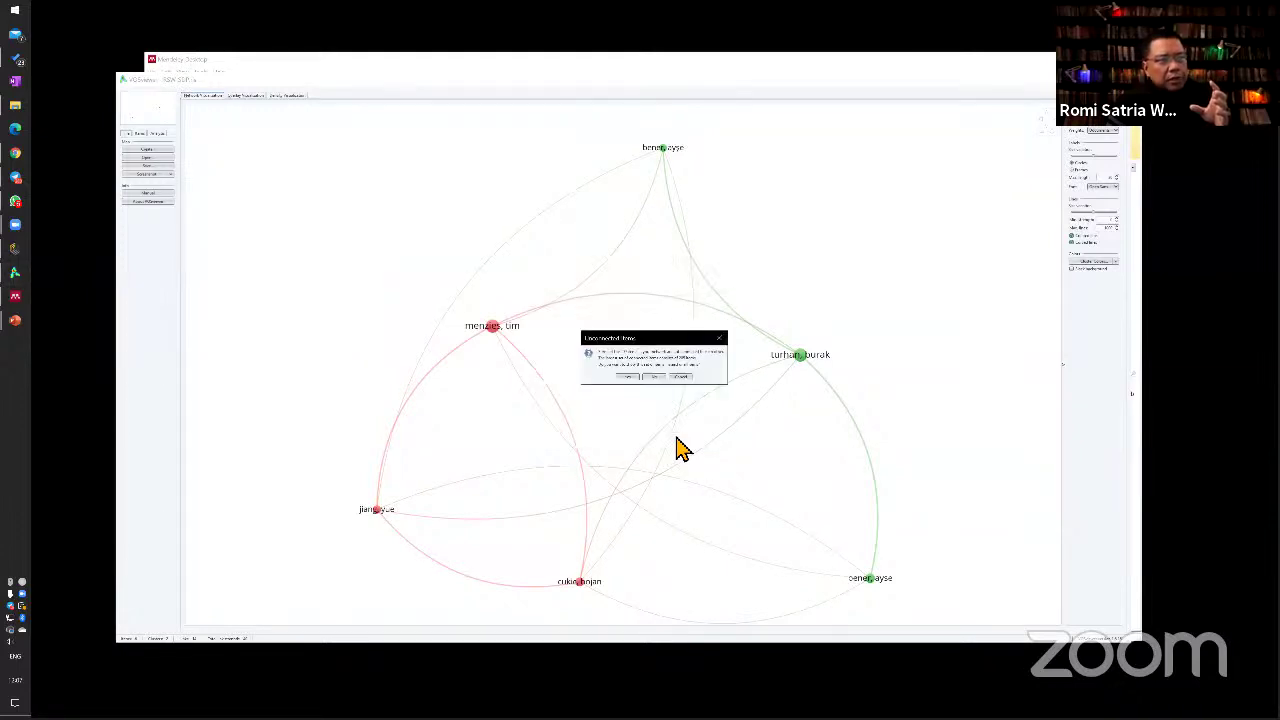
left_click(629, 378)
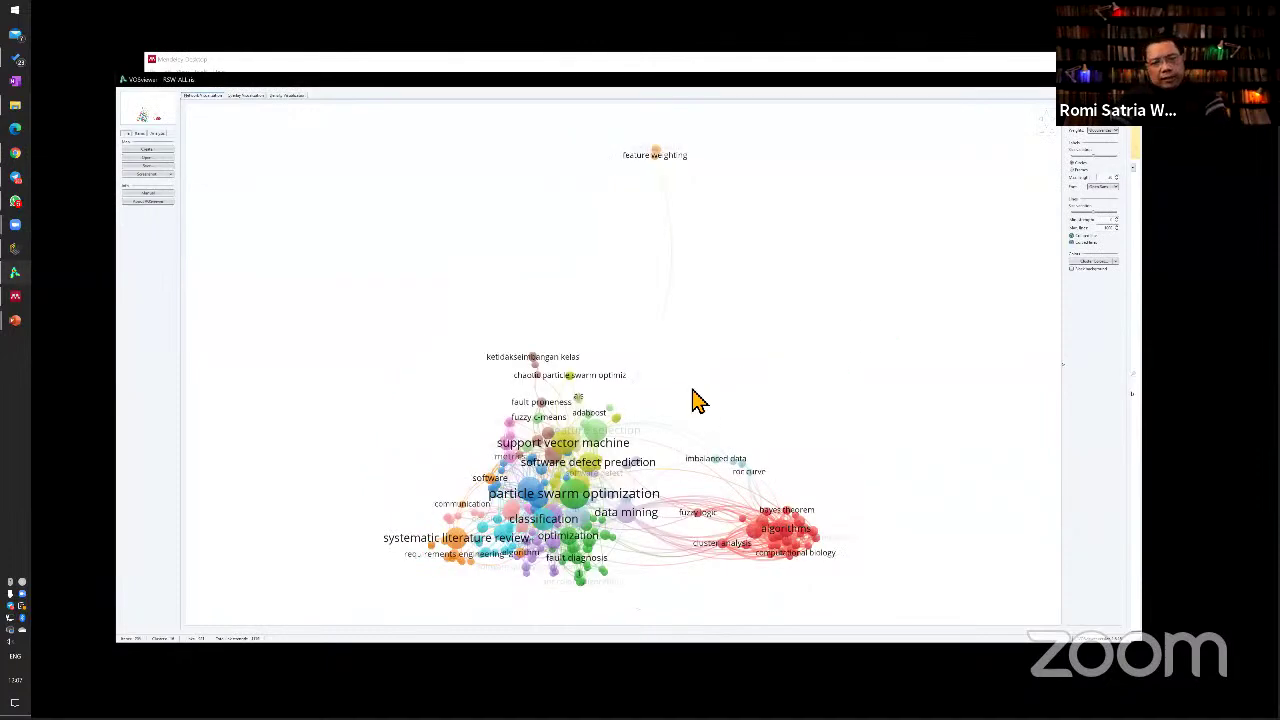
Examine the keyword clusters around software defect prediction, particle swarm optimization and algorithms in the network map, and switch to Mendeley Desktop
scroll(700, 400, "up", 1)
scroll(705, 420, "up", 3)
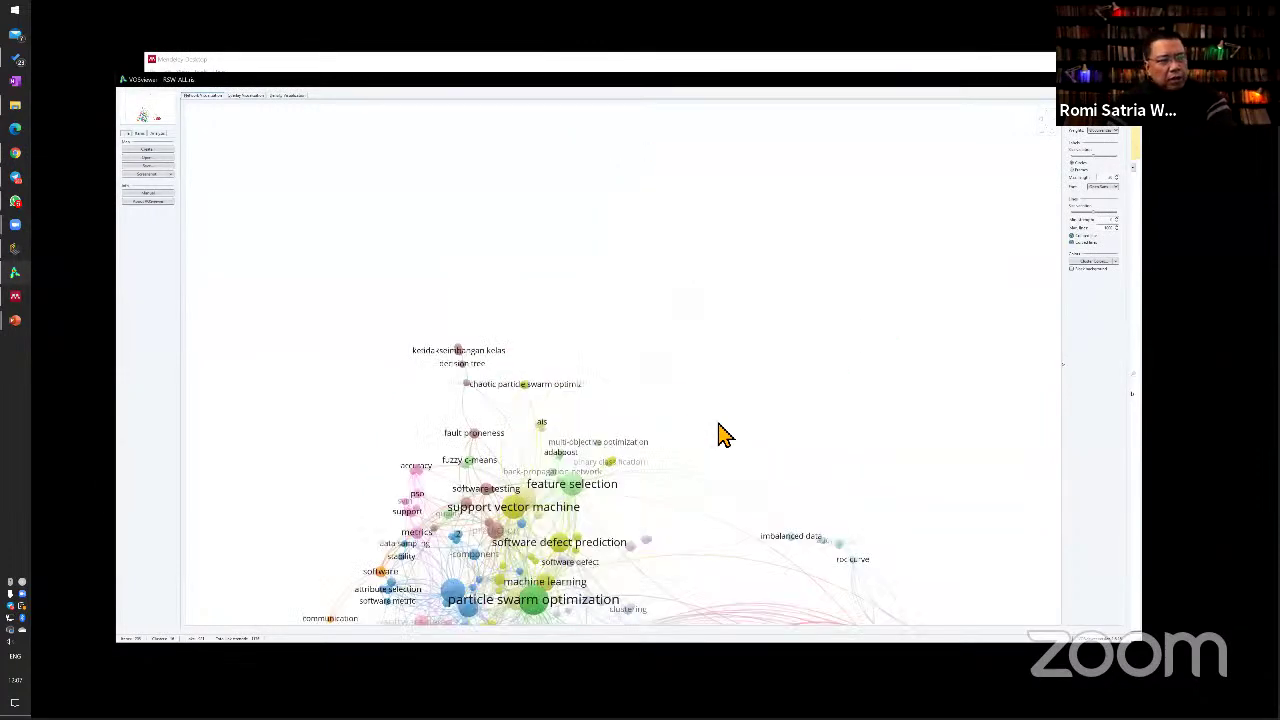
scroll(700, 446, "down", 2)
scroll(586, 295, "down", 3)
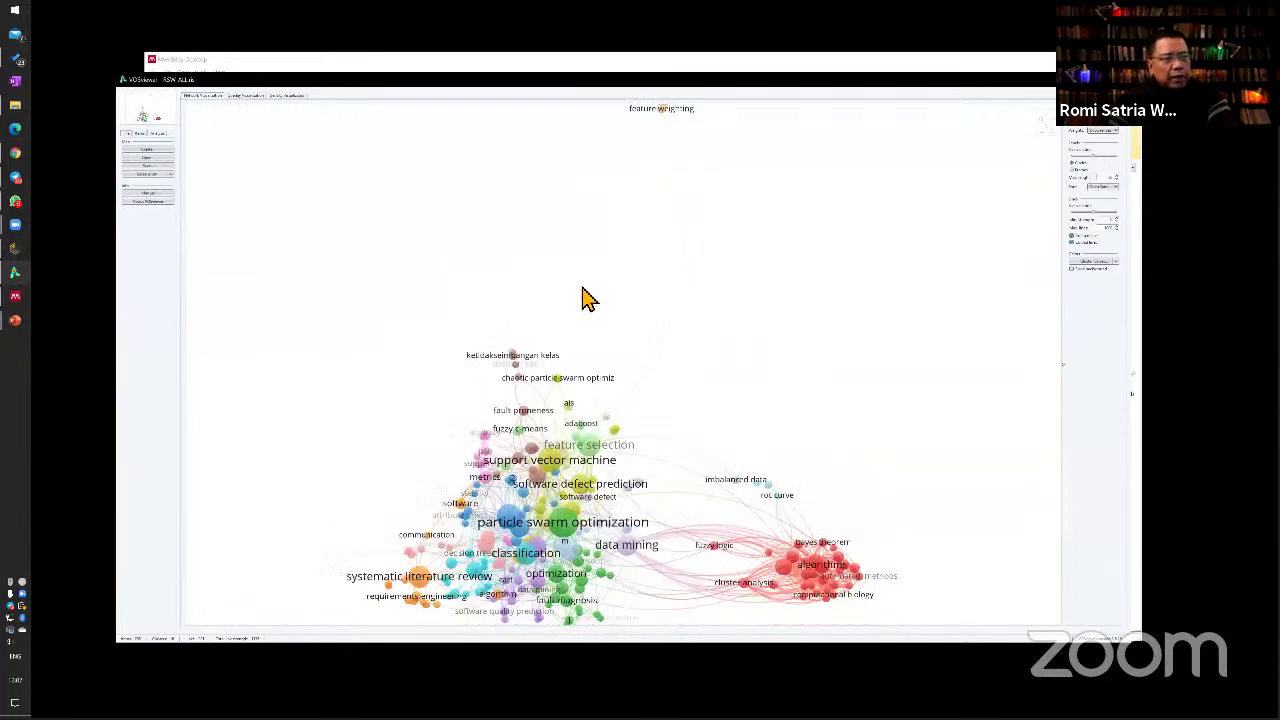
scroll(697, 415, "down", 1)
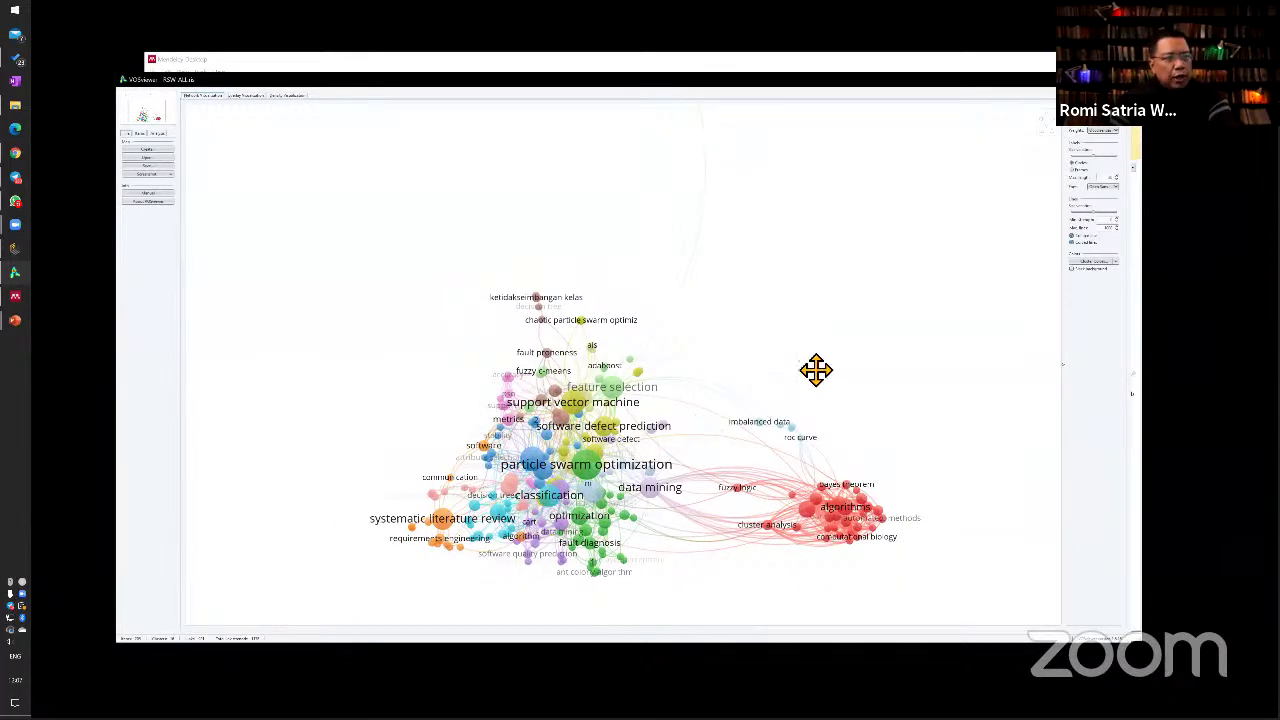
scroll(805, 340, "up", 3)
scroll(790, 510, "up", 1)
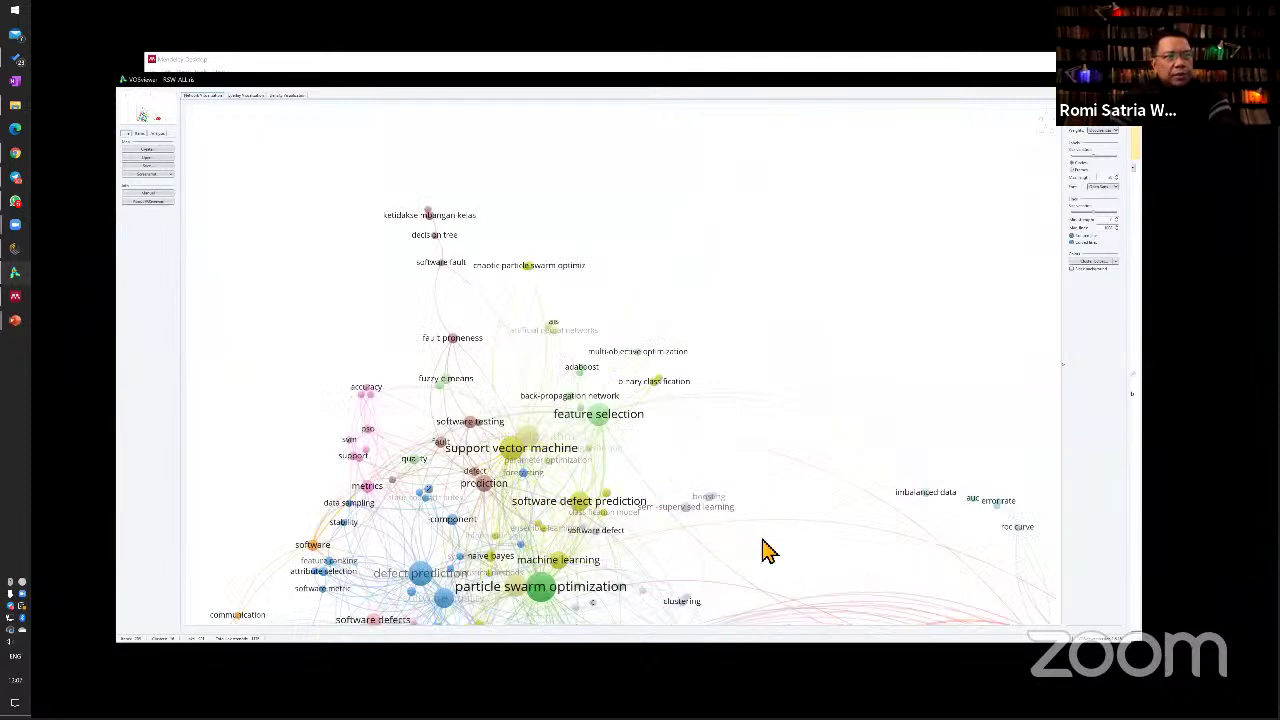
scroll(760, 540, "down", 2)
scroll(760, 537, "down", 1)
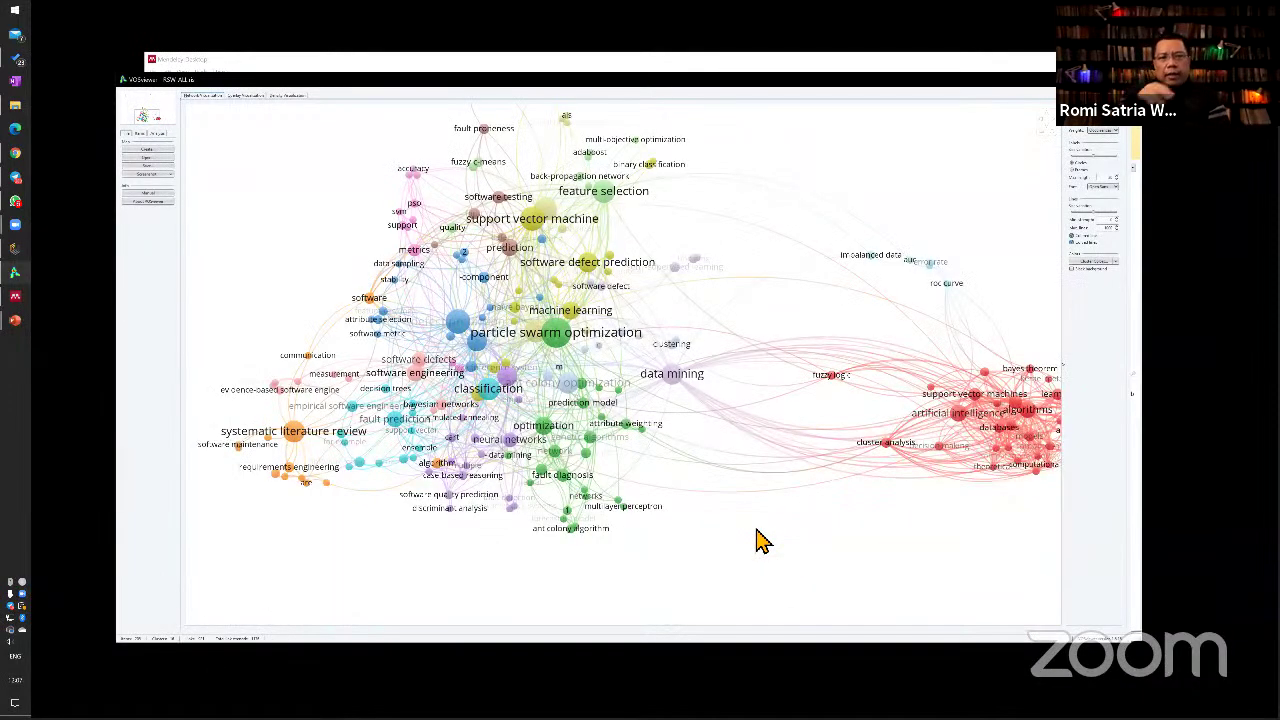
scroll(760, 540, "down", 1)
scroll(760, 540, "up", 1)
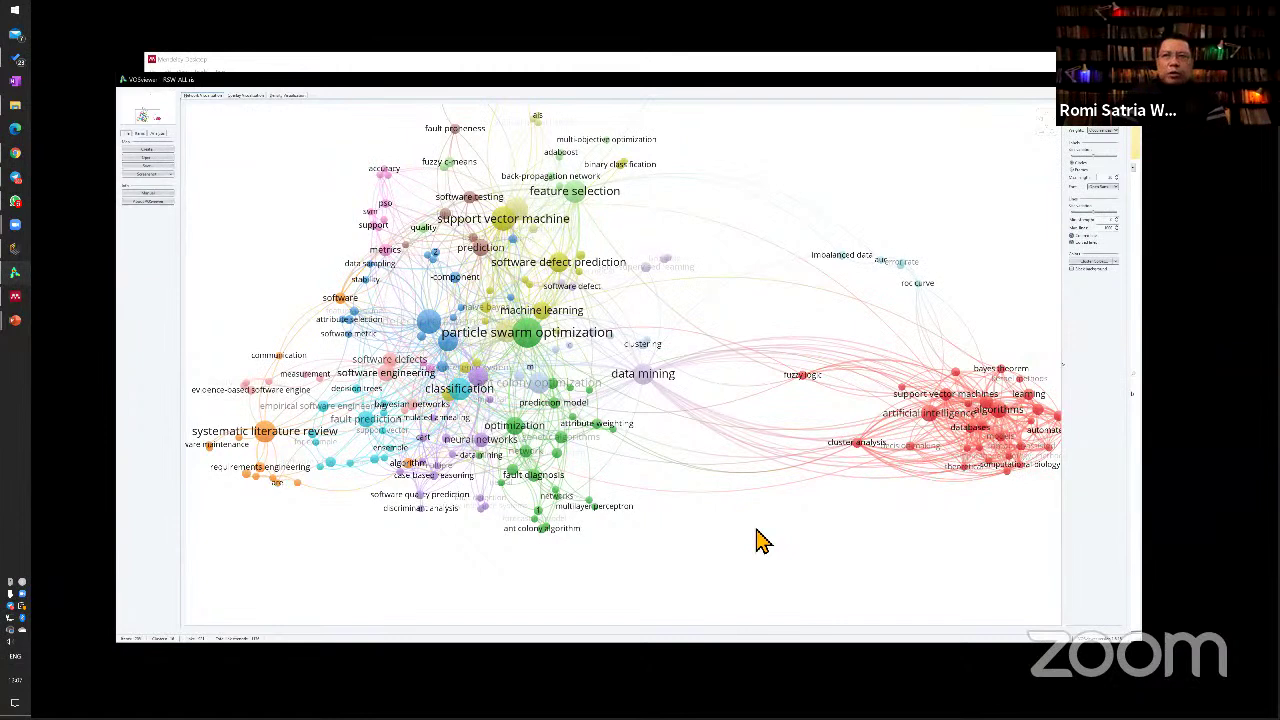
left_click(1008, 62)
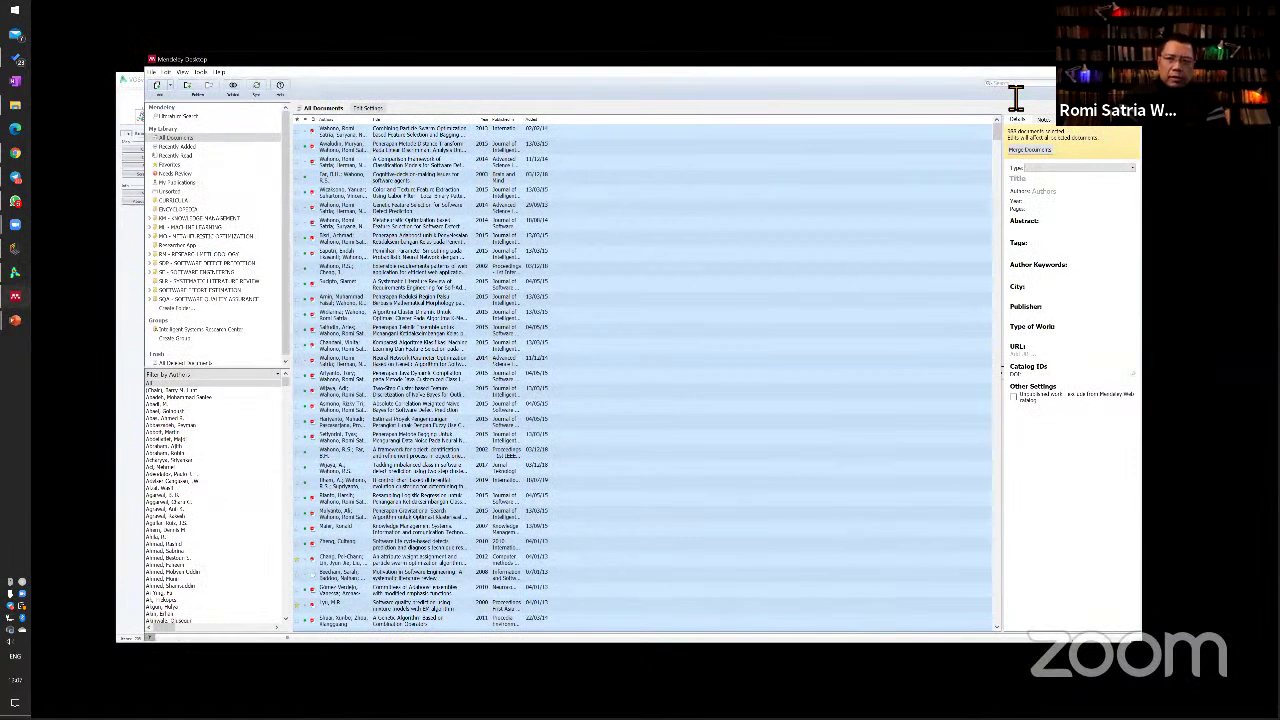